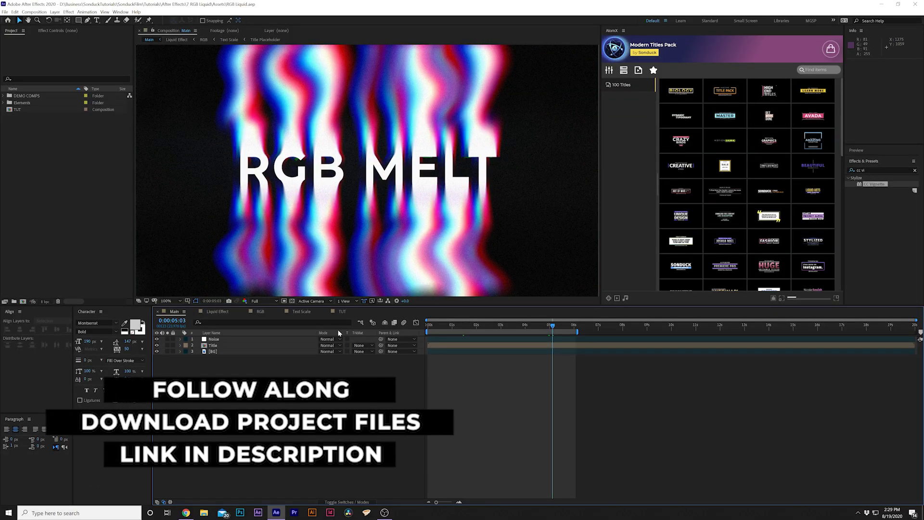
- Switch to the TUT composition showing the white RGB MELT text on black
click(342, 311)
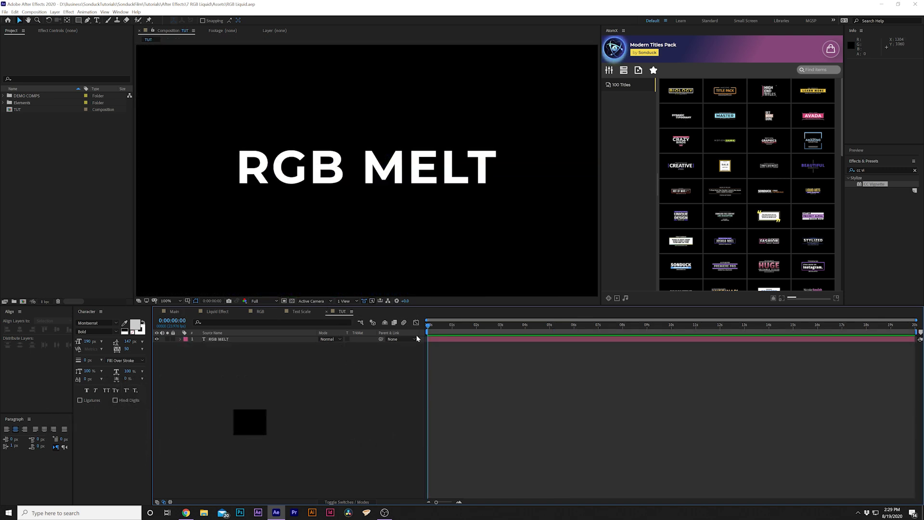
- Pre-compose the RGB MELT text layer into a new precomp named Title Placeholder
drag(430, 324, 453, 328)
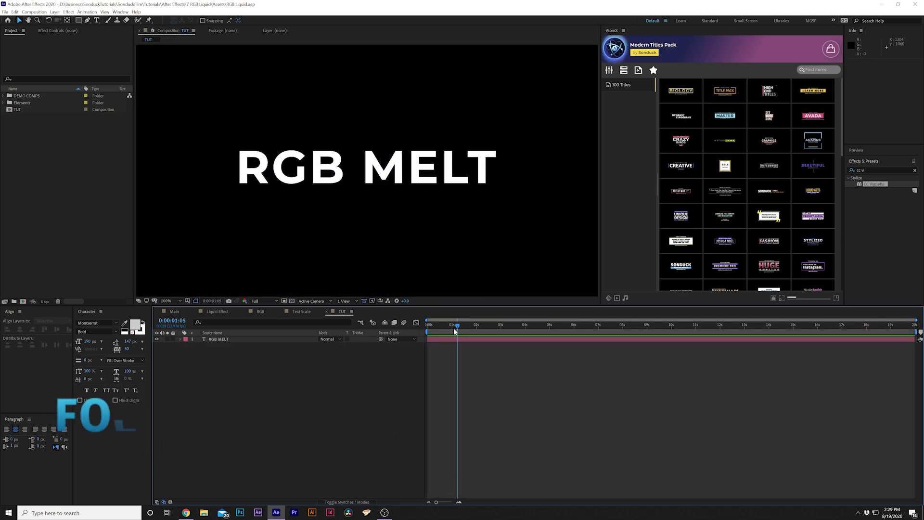
click(235, 340)
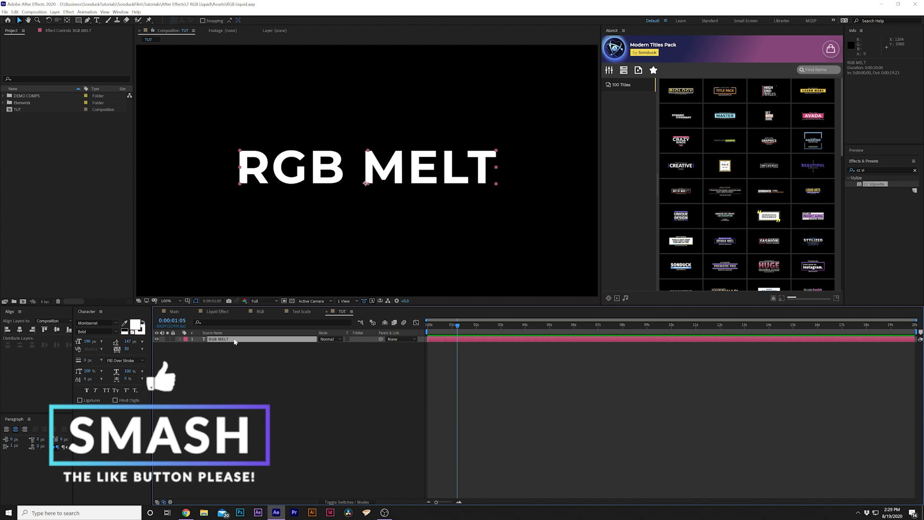
drag(447, 325, 427, 324)
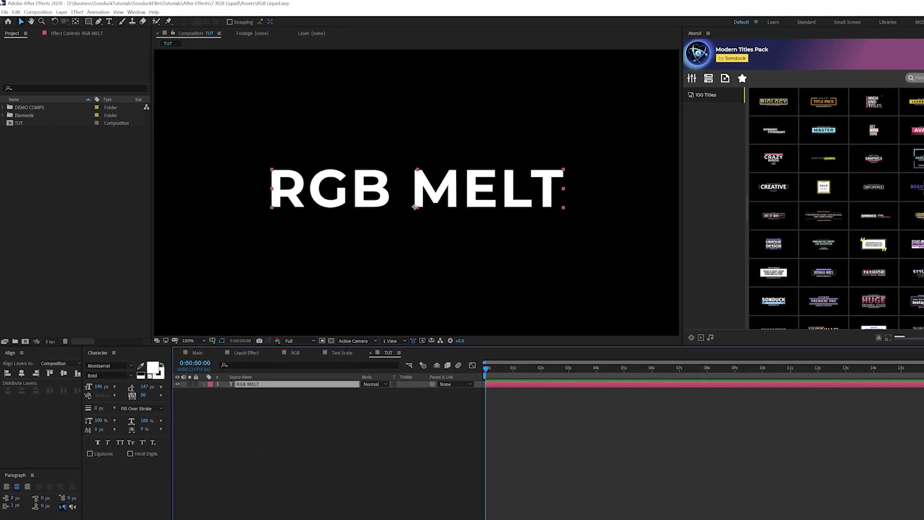
click(61, 12)
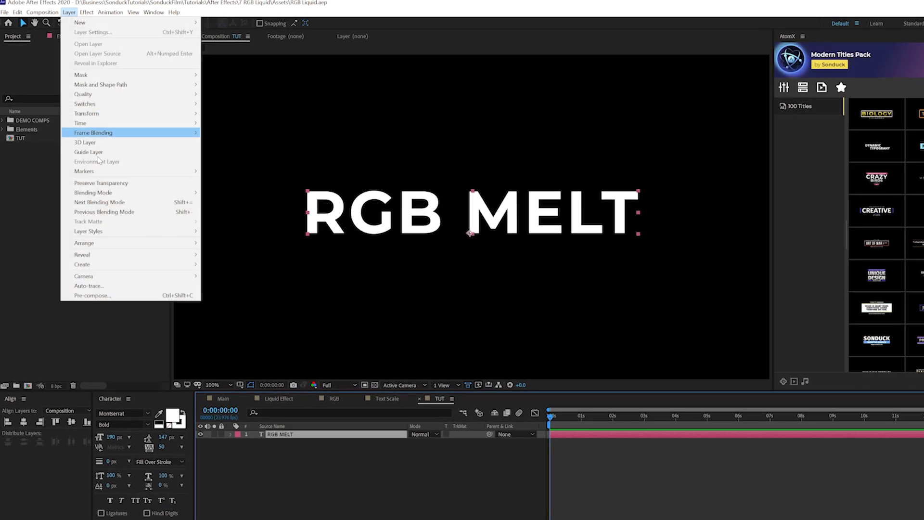
click(89, 262)
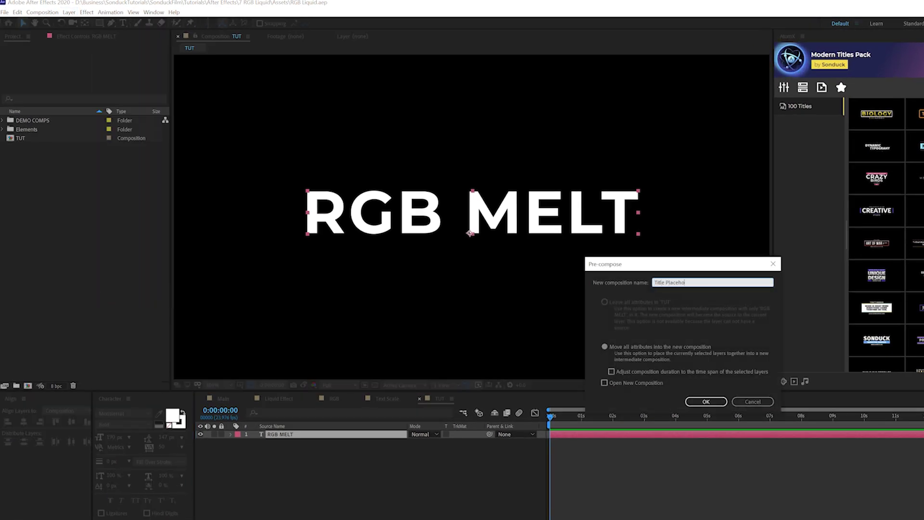
key(Return)
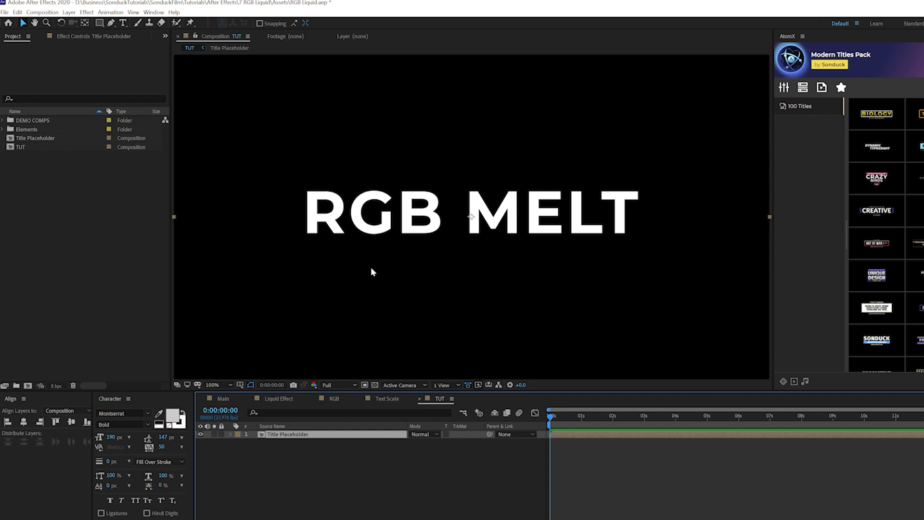
- Apply CC Scale Wipe to the title and set Stretch to 95
click(86, 12)
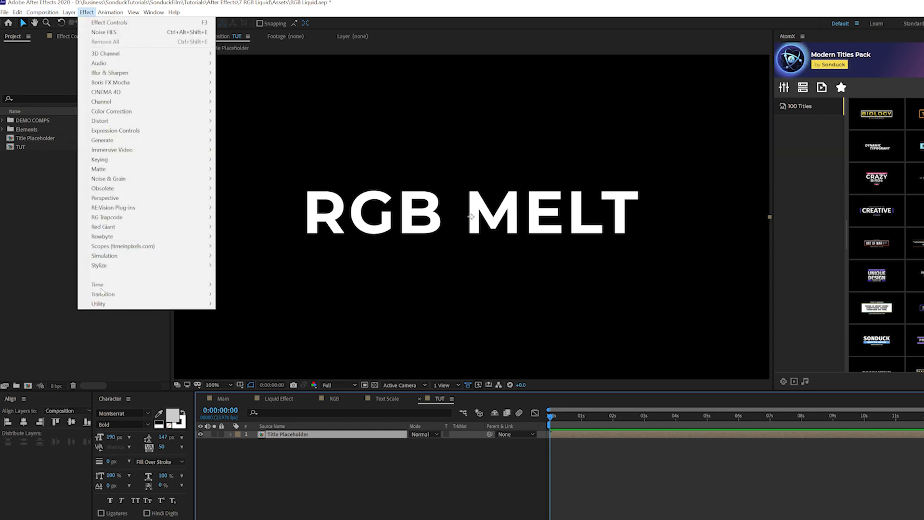
mouse_move(202, 294)
click(262, 381)
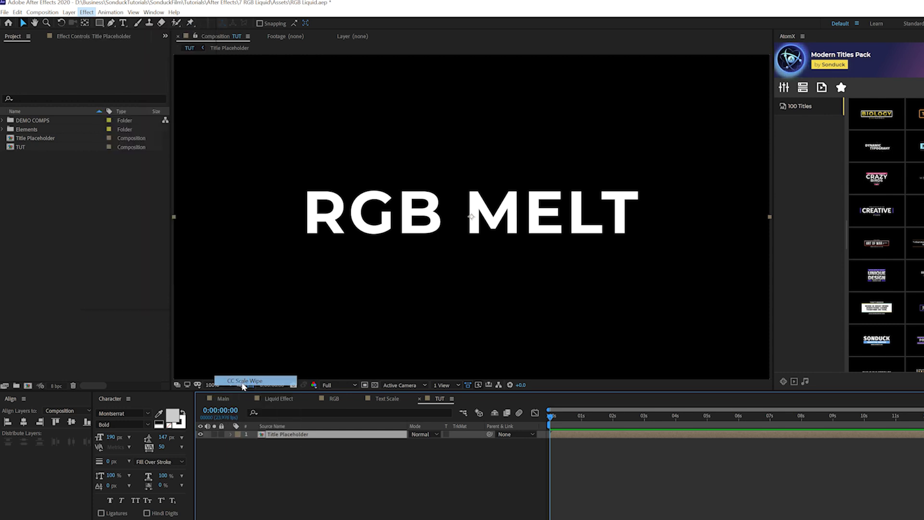
text(9)
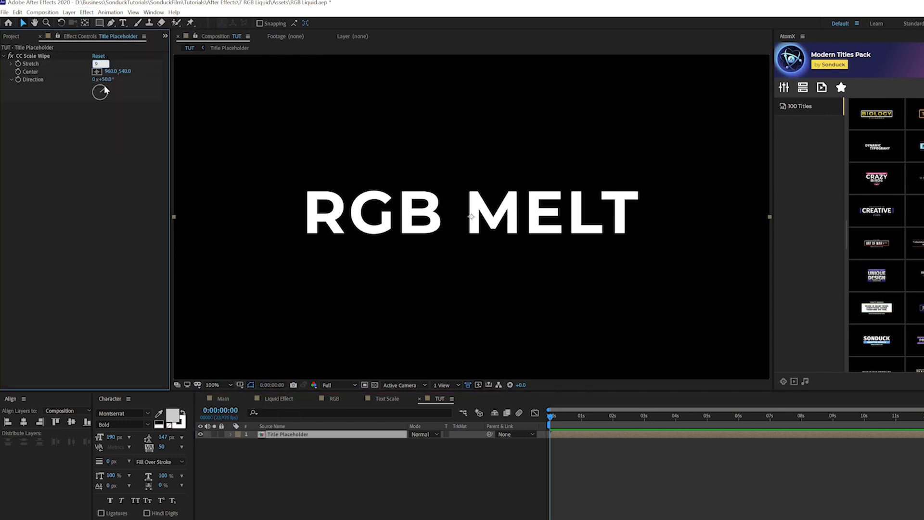
text(5)
key(Return)
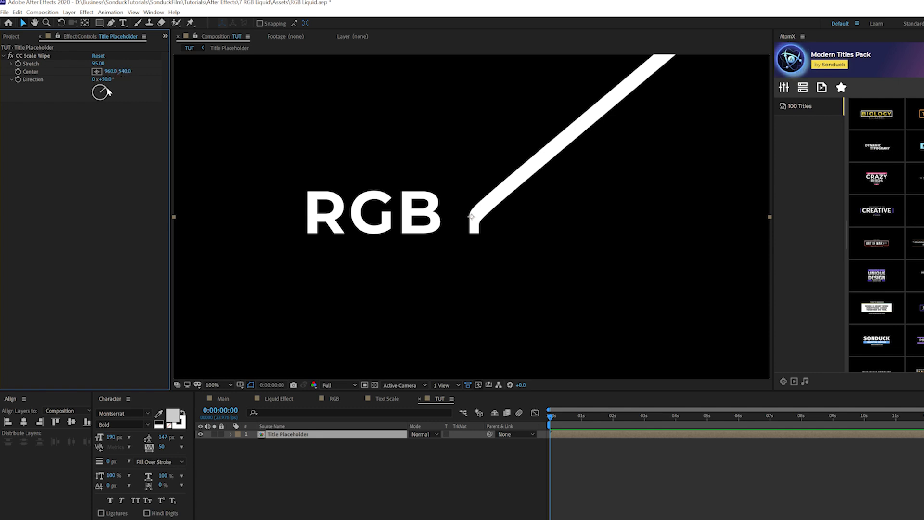
- Set the wipe Direction to 180° and move its Center down to Y 580
mouse_move(108, 91)
mouse_down()
mouse_move(100, 88)
mouse_move(108, 89)
mouse_move(100, 100)
mouse_up()
click(106, 79)
text(18)
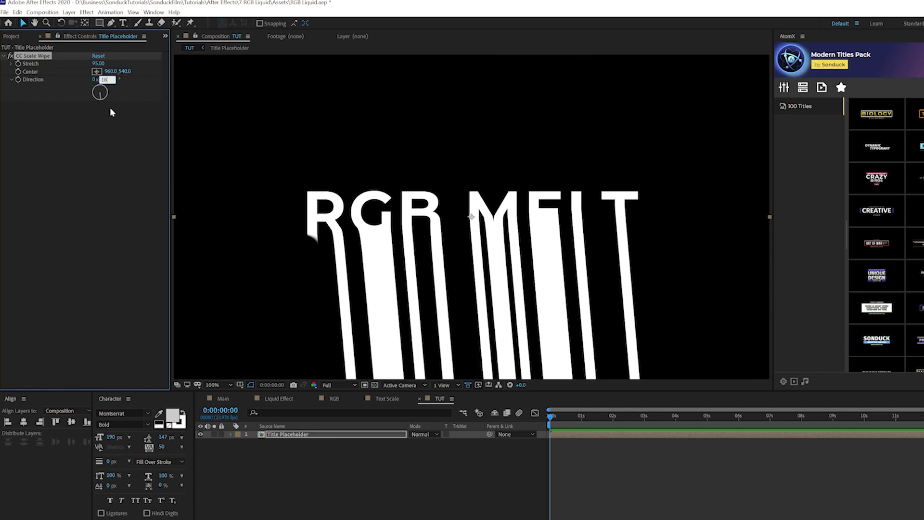
text(0)
click(91, 156)
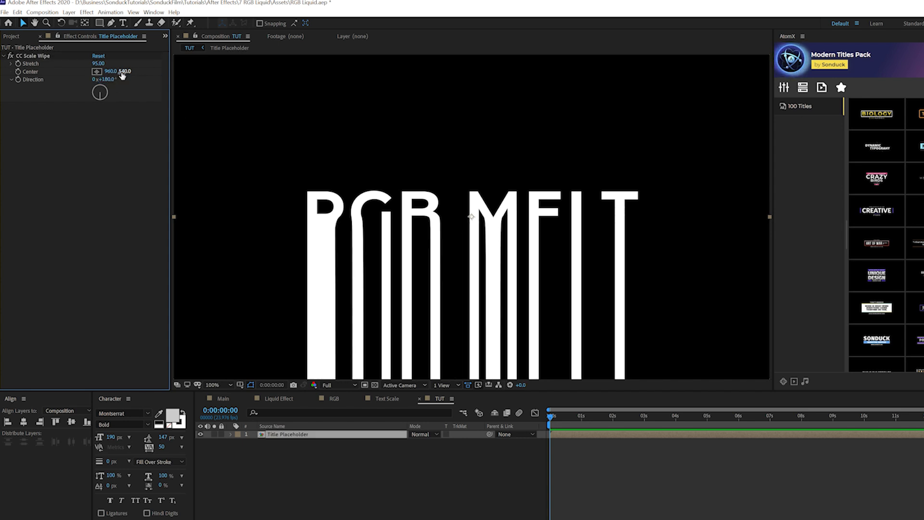
drag(125, 73, 140, 73)
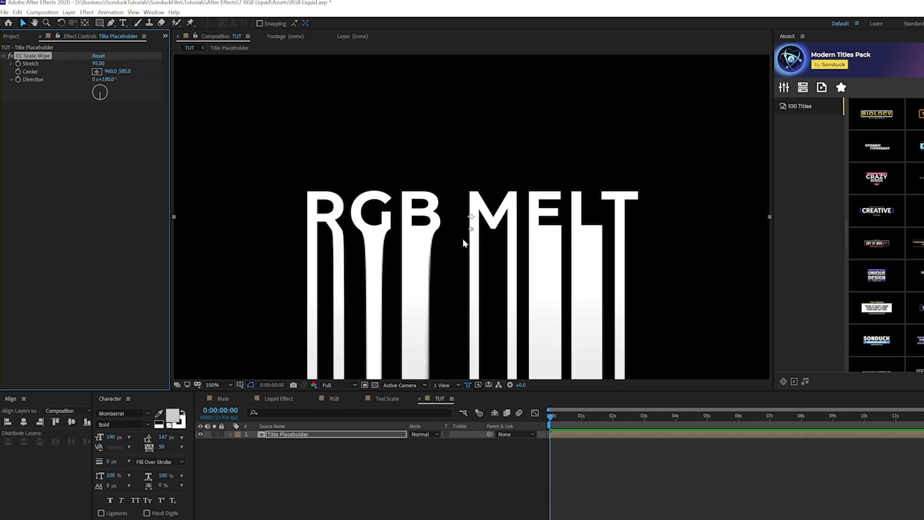
- Check the full frame, then switch to the Main composition for comparison
key(comma)
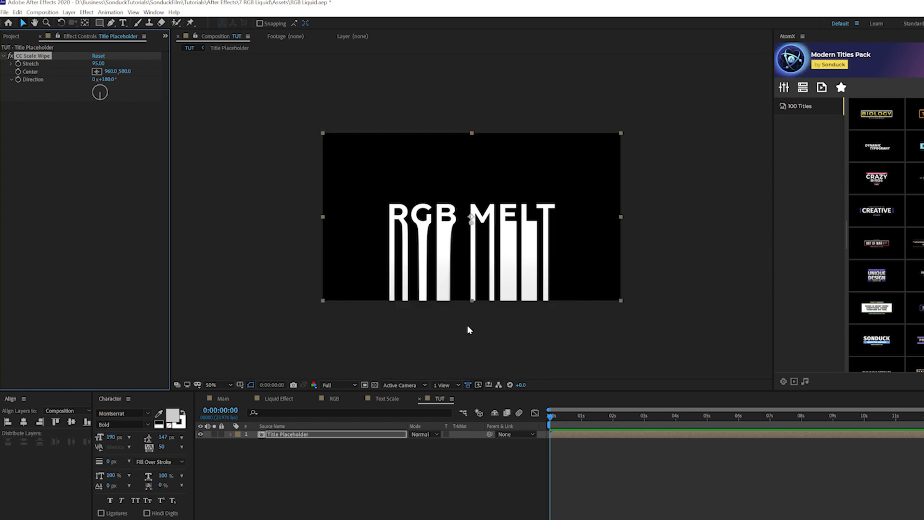
click(276, 435)
key(period)
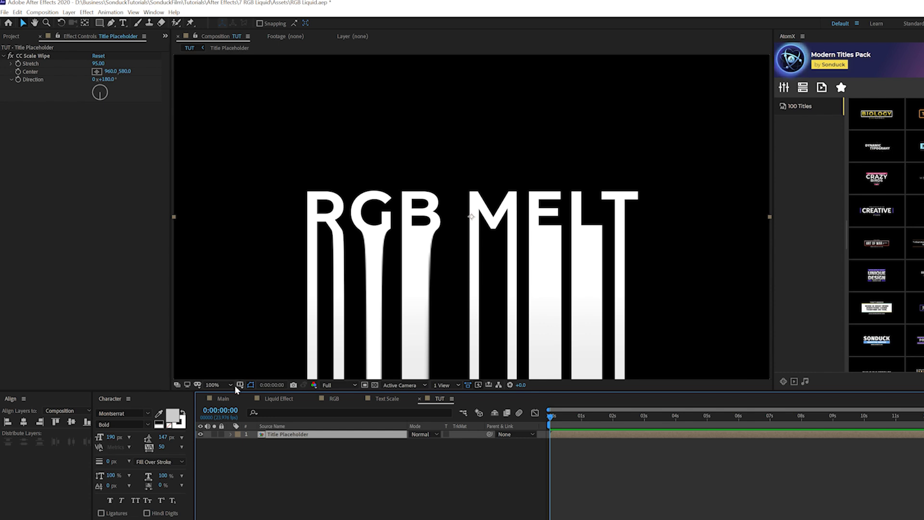
click(224, 397)
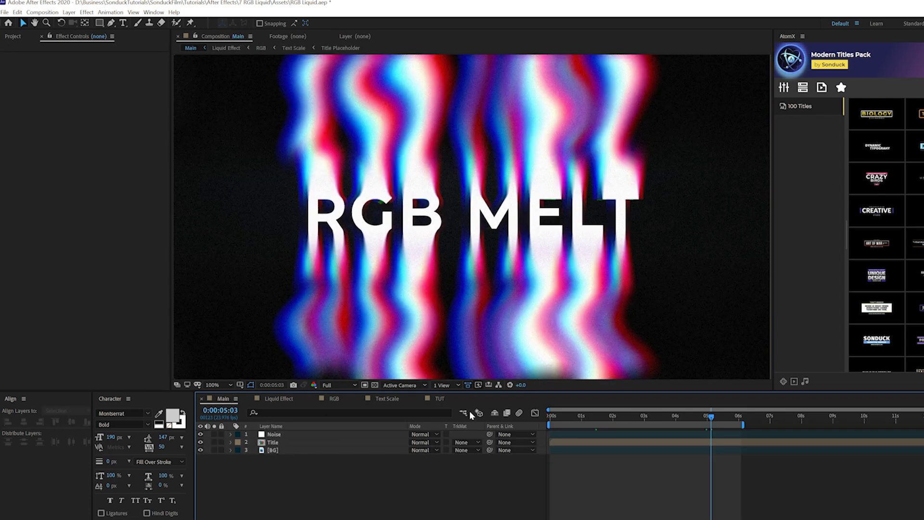
- Back in TUT, duplicate CC Scale Wipe and set the copy to Direction 0°, Center Y 472
click(438, 398)
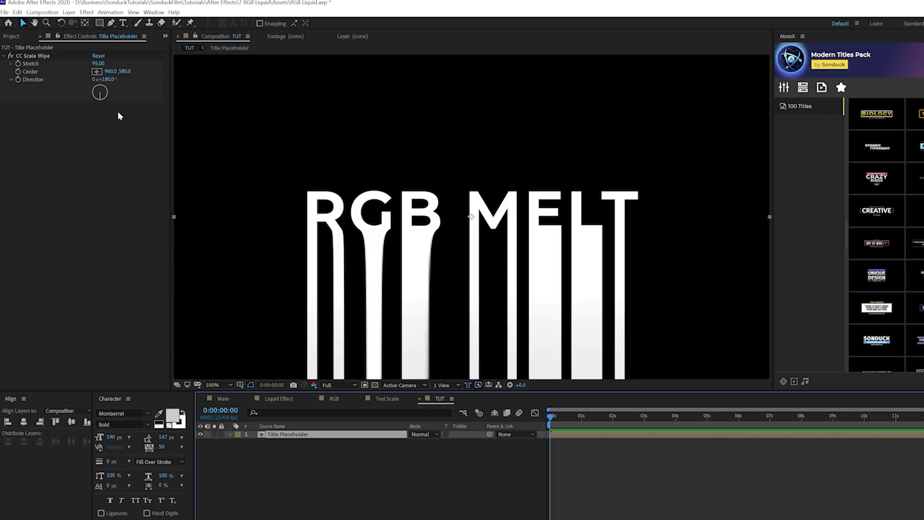
click(34, 58)
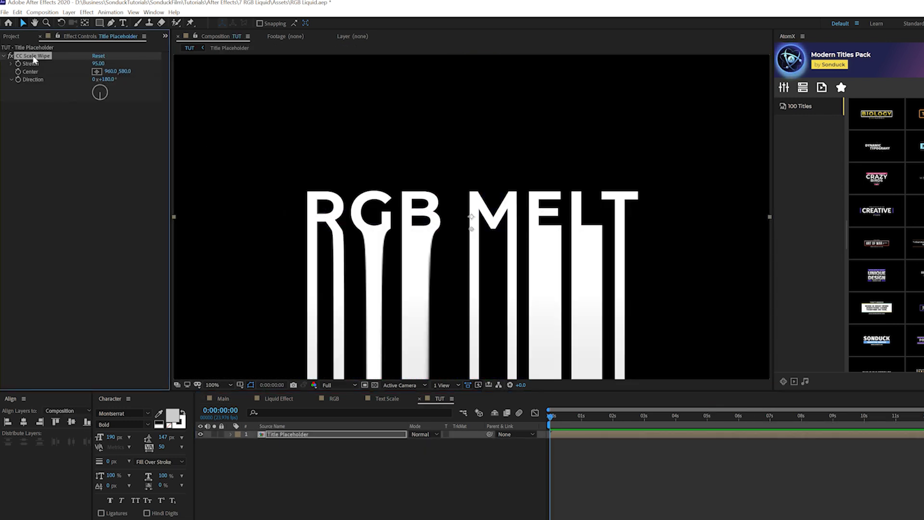
click(17, 12)
click(48, 125)
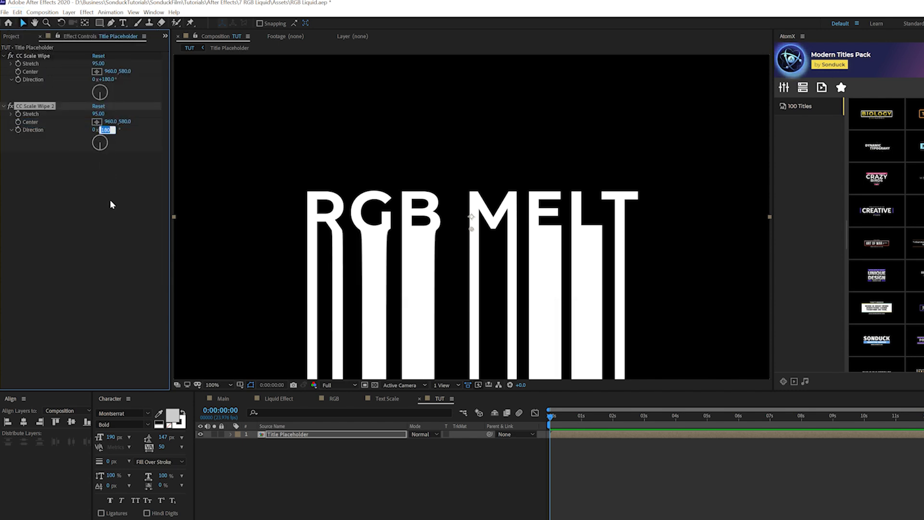
key(Return)
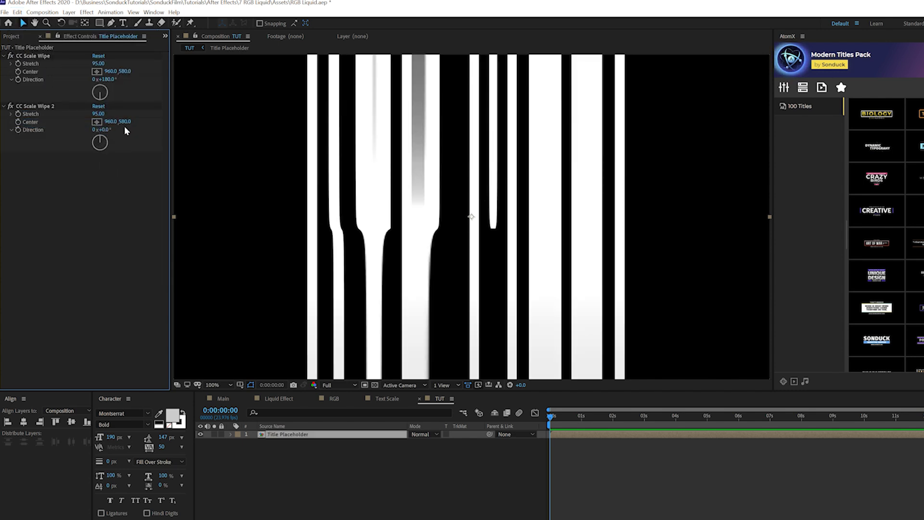
drag(124, 121, 78, 120)
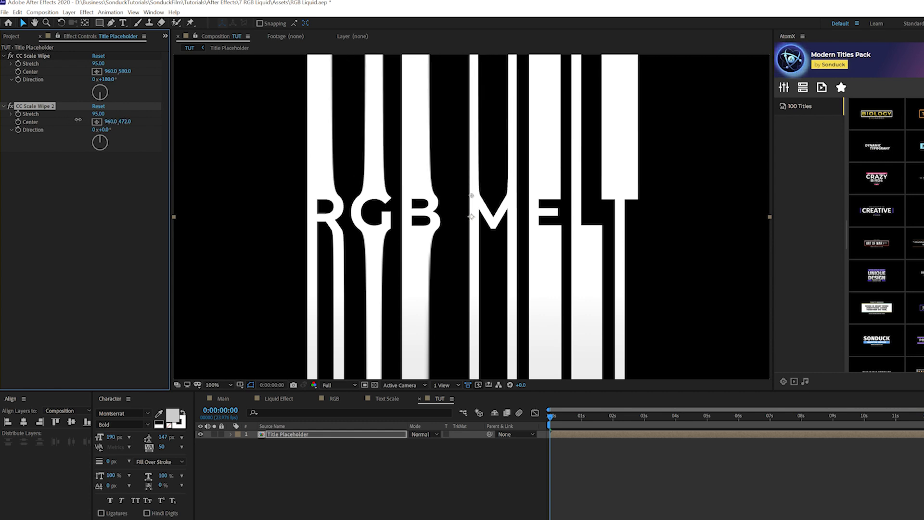
- Toggle each scale wipe off and on to compare their streaks
click(401, 507)
click(11, 107)
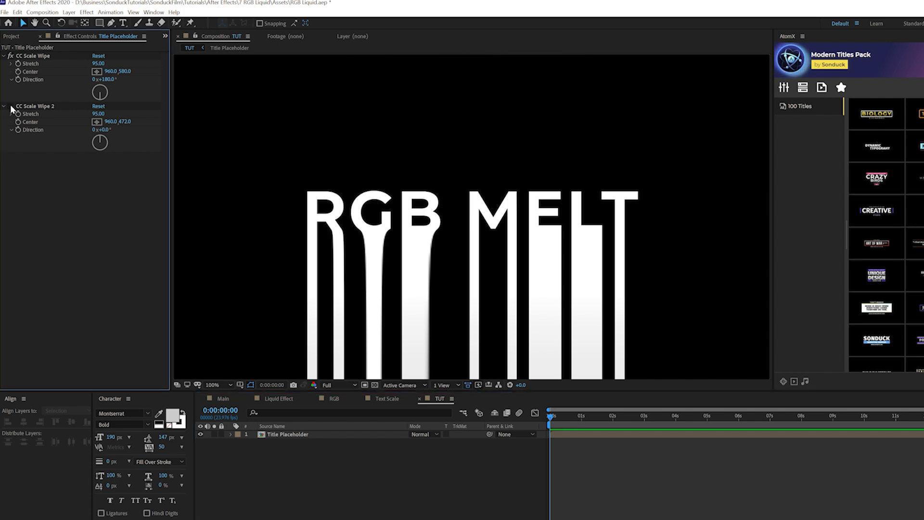
click(11, 107)
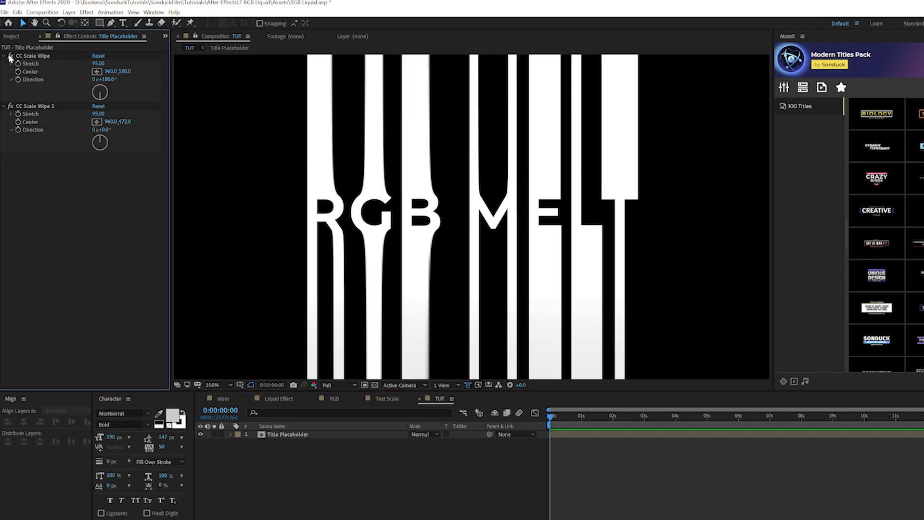
click(10, 56)
click(10, 56)
- Select the Title Placeholder layer to pre-compose it
click(304, 503)
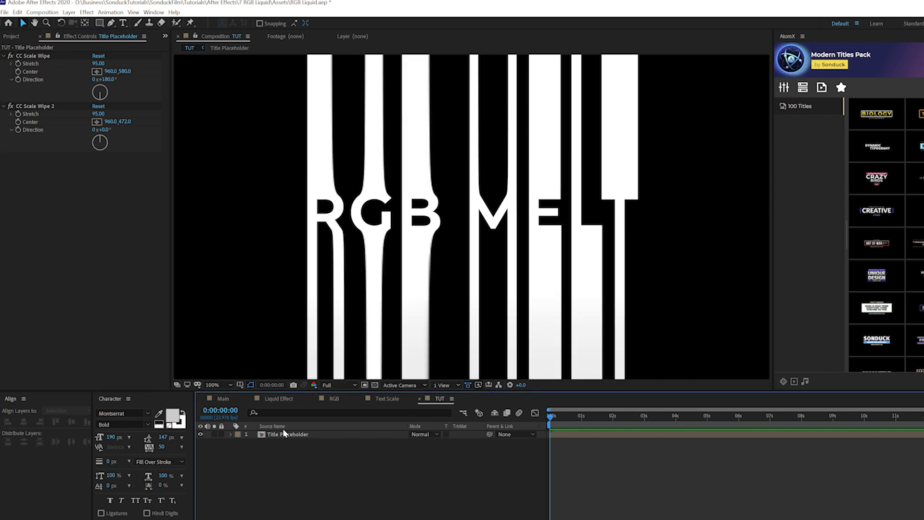
click(289, 433)
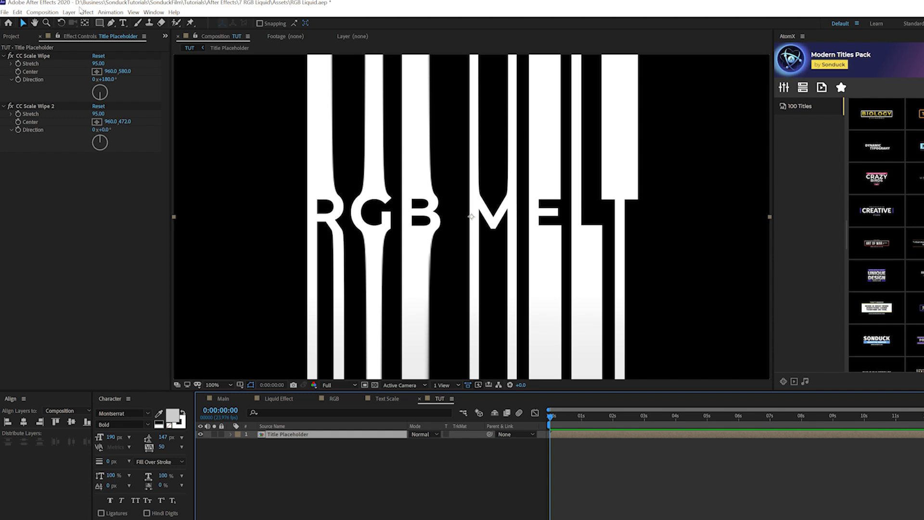
click(69, 12)
click(123, 299)
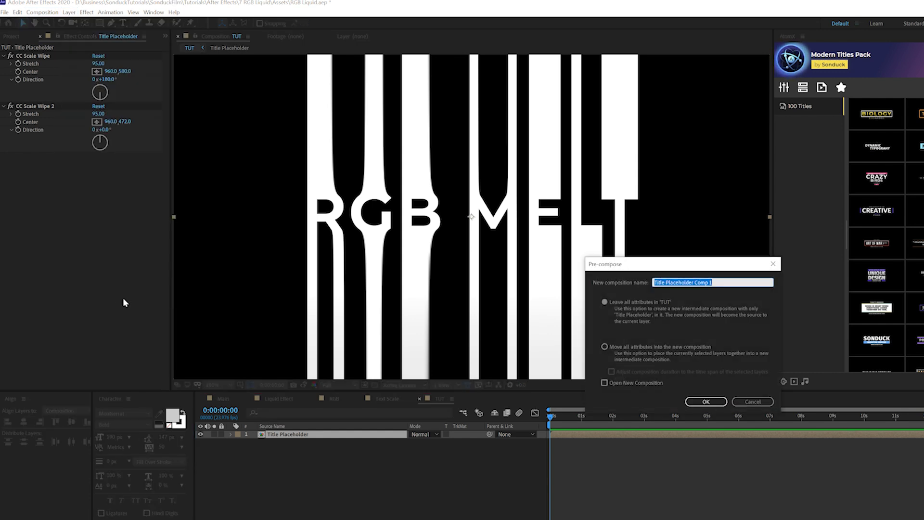
click(633, 346)
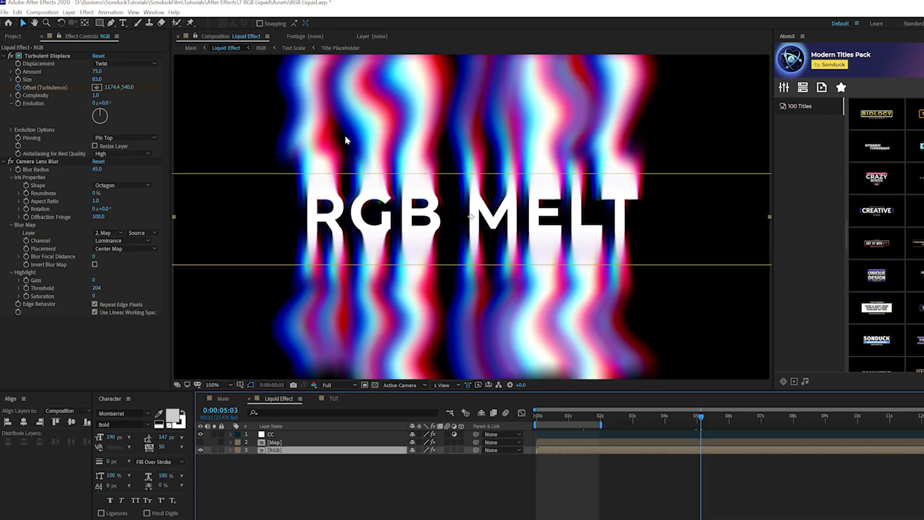
click(332, 398)
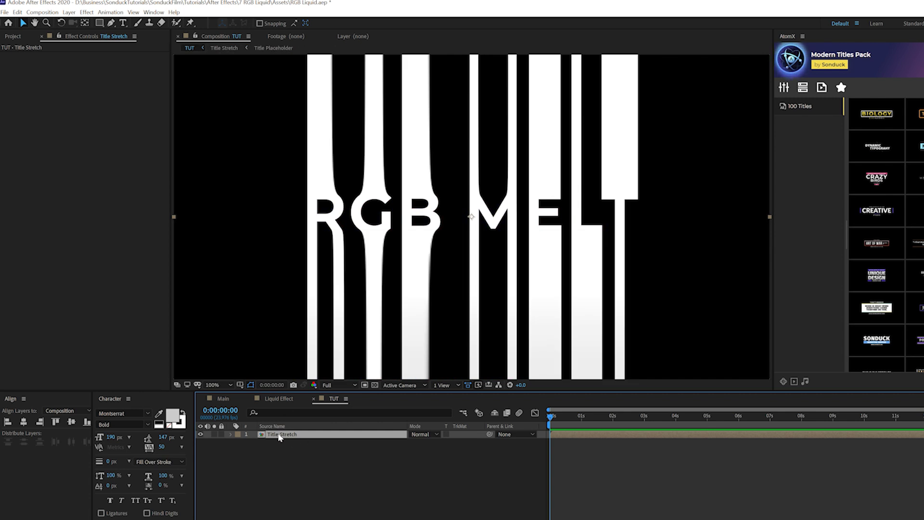
- Apply Turbulent Displace set to Twist, Amount 75, Size 82, Antialiasing High
click(87, 13)
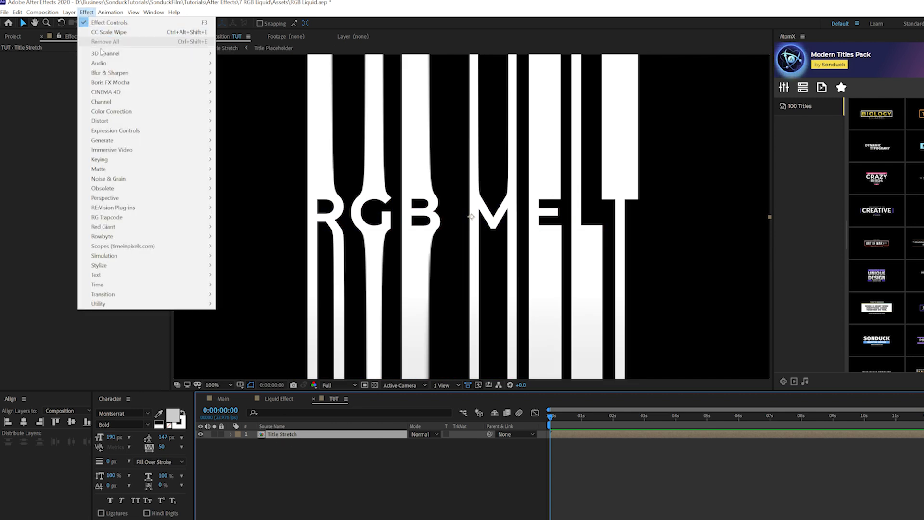
mouse_move(144, 121)
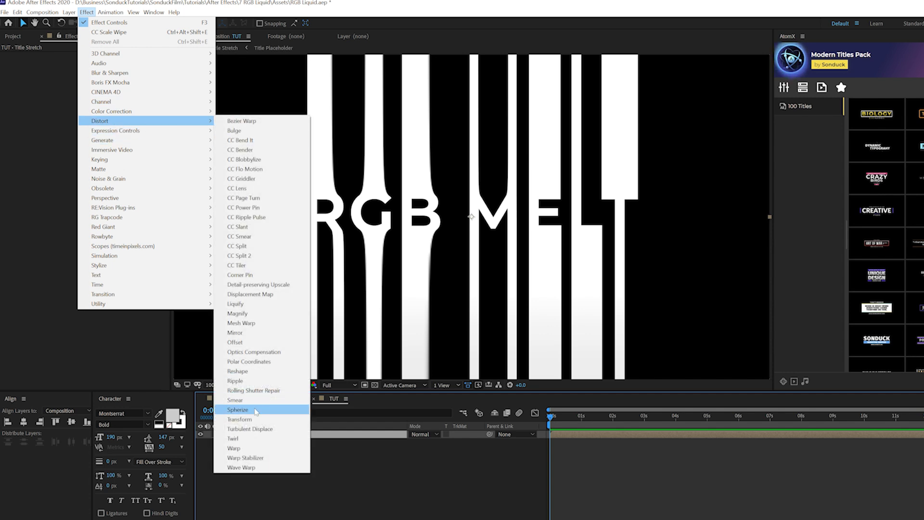
click(249, 429)
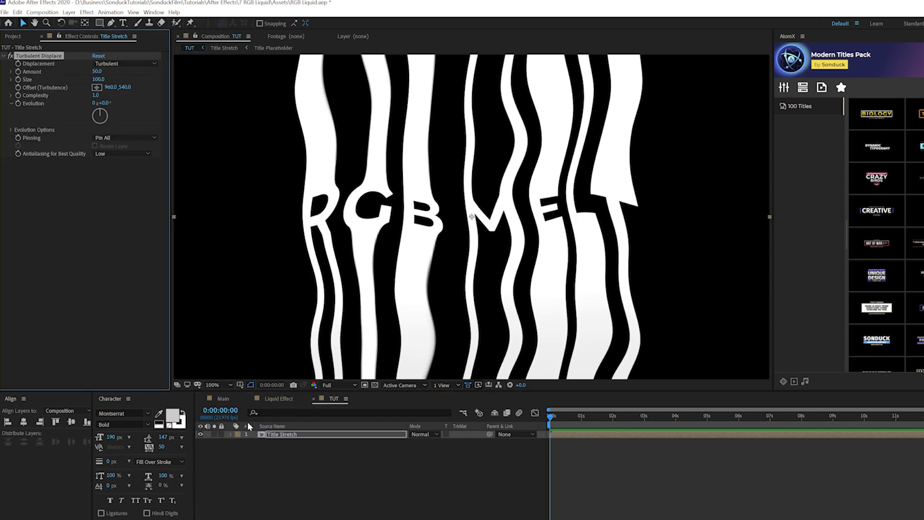
click(116, 63)
click(120, 92)
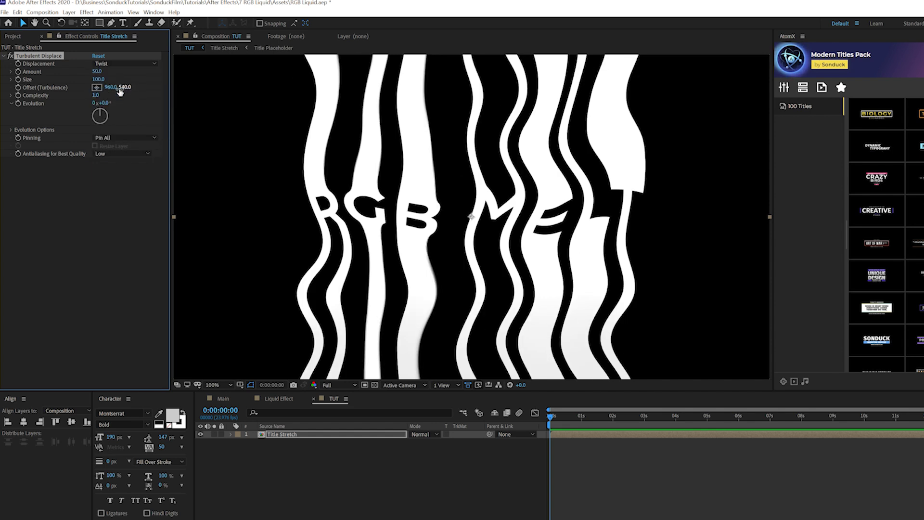
text(75)
key(Tab)
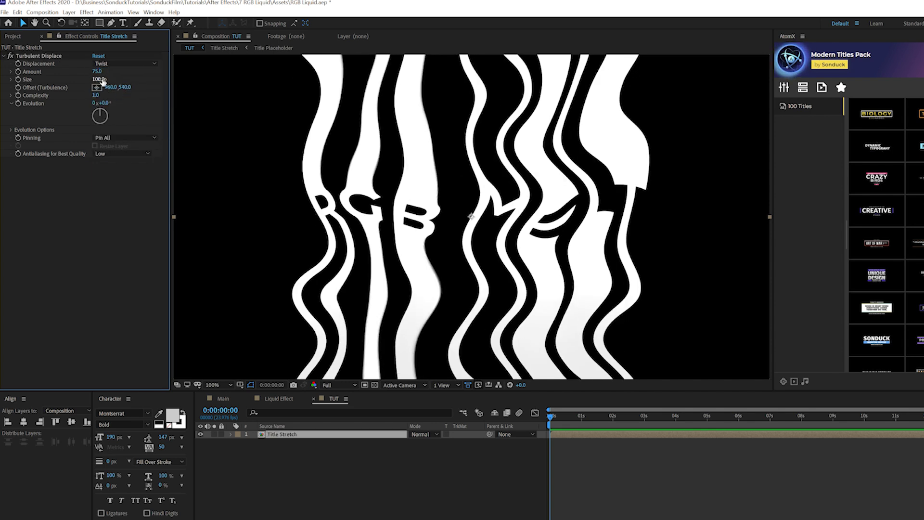
text(80)
key(Return)
drag(97, 79, 99, 79)
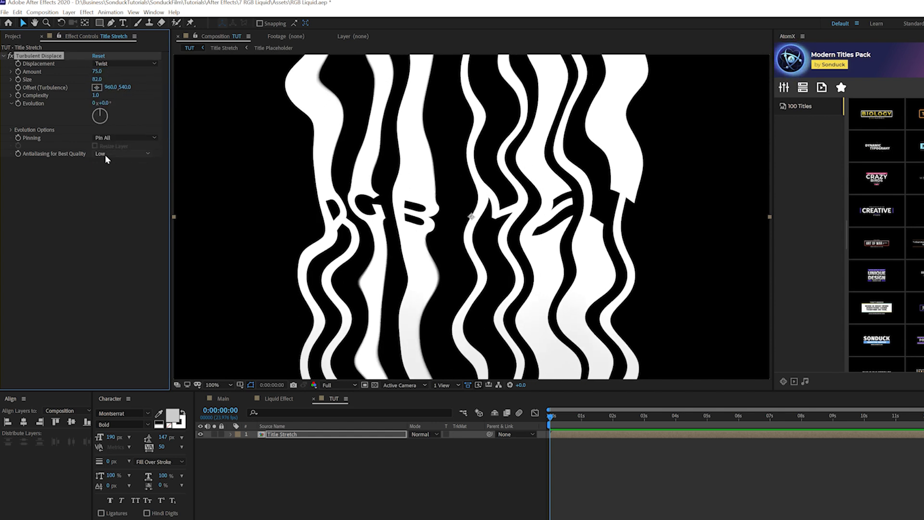
click(105, 155)
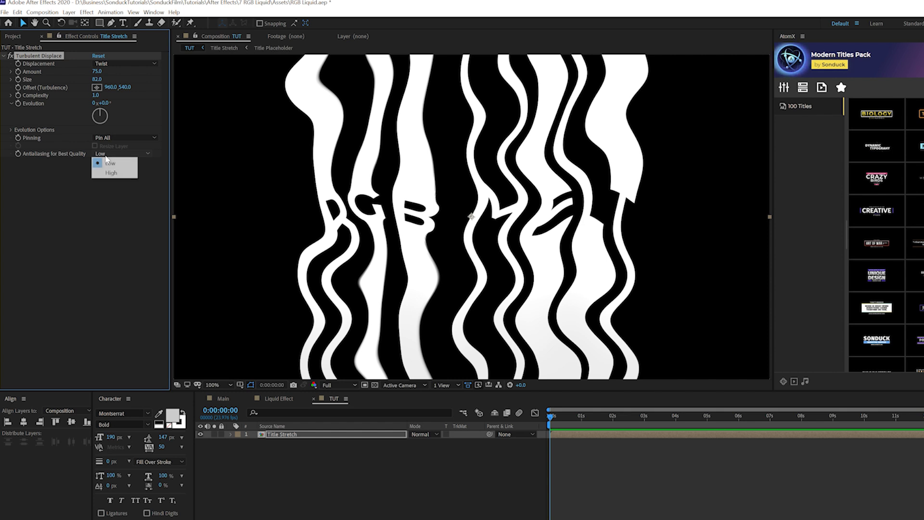
click(122, 172)
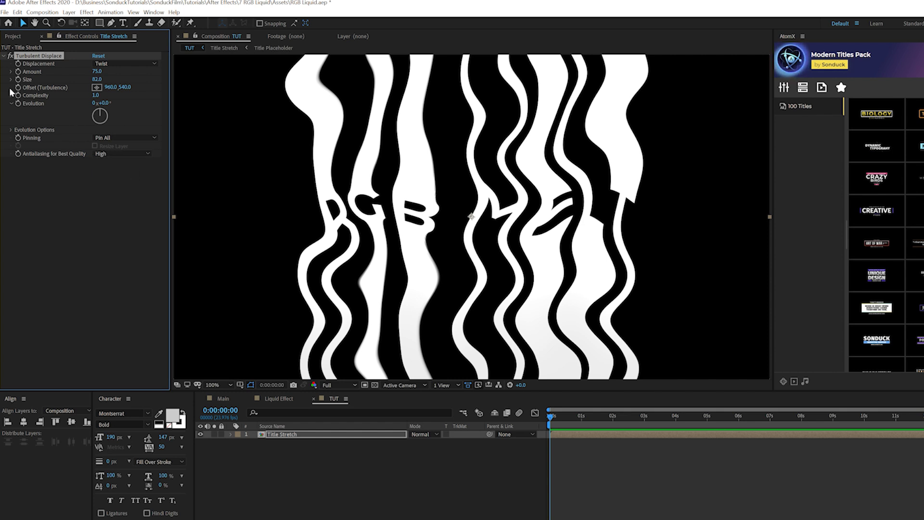
- Keyframe the turbulence Offset from 0s to a shifted value at 8s
drag(589, 416, 731, 426)
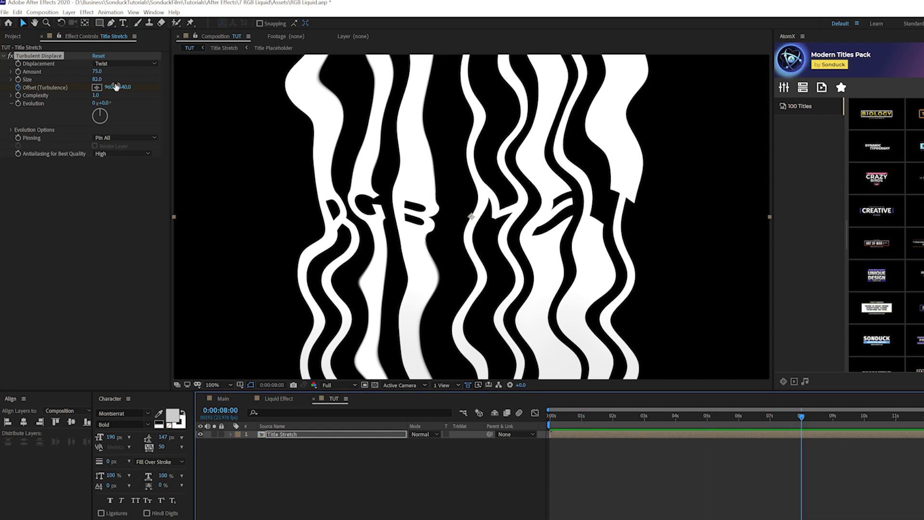
drag(115, 86, 206, 103)
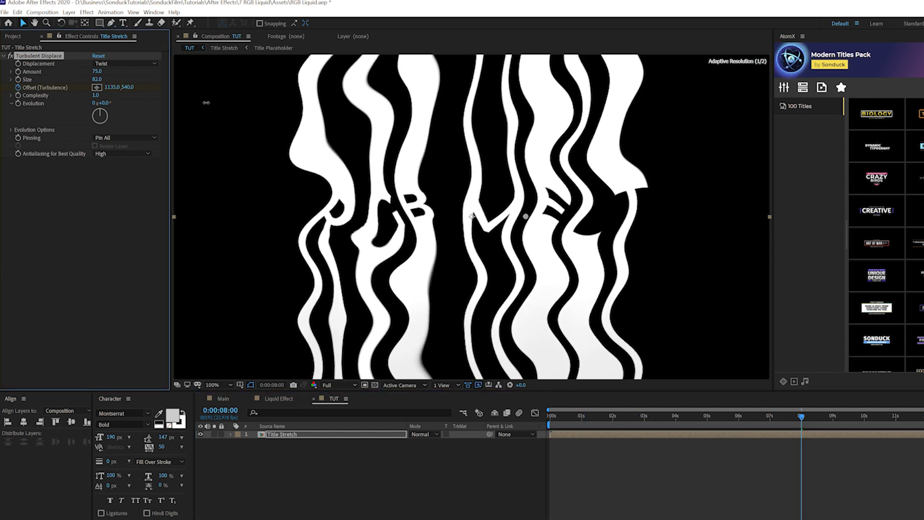
key(ctrl+z)
click(551, 415)
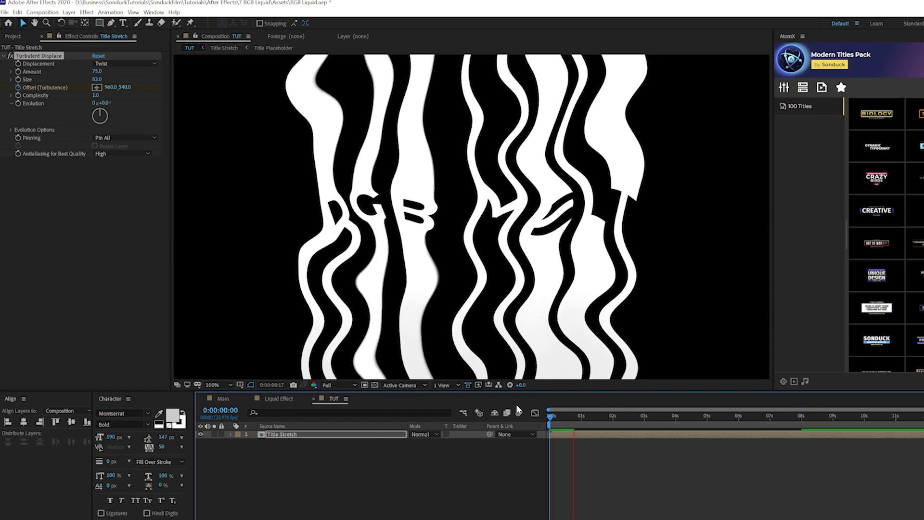
click(801, 415)
drag(111, 87, 307, 120)
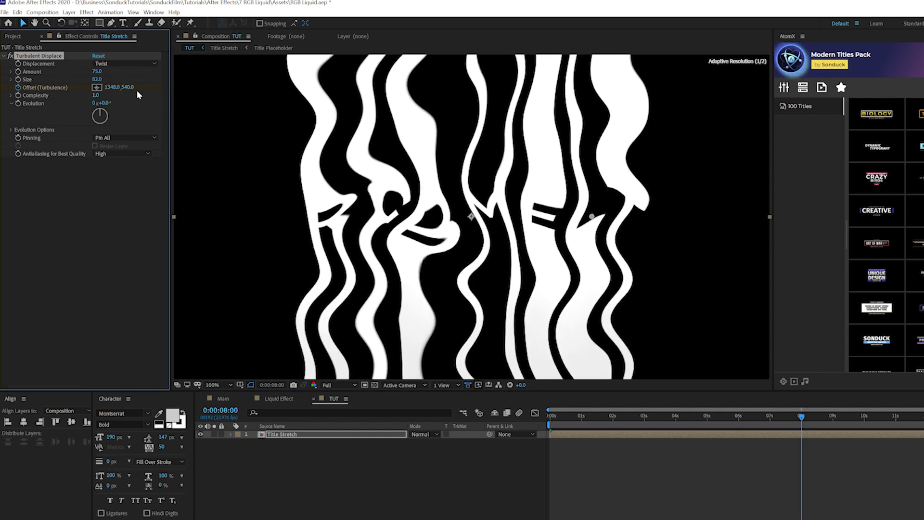
drag(127, 87, 186, 96)
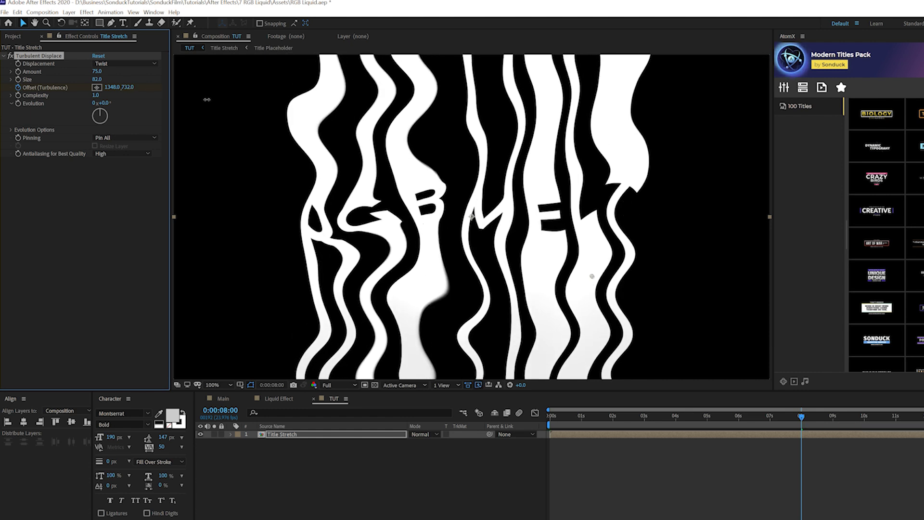
mouse_move(626, 417)
mouse_down()
mouse_move(774, 420)
mouse_move(615, 413)
mouse_up()
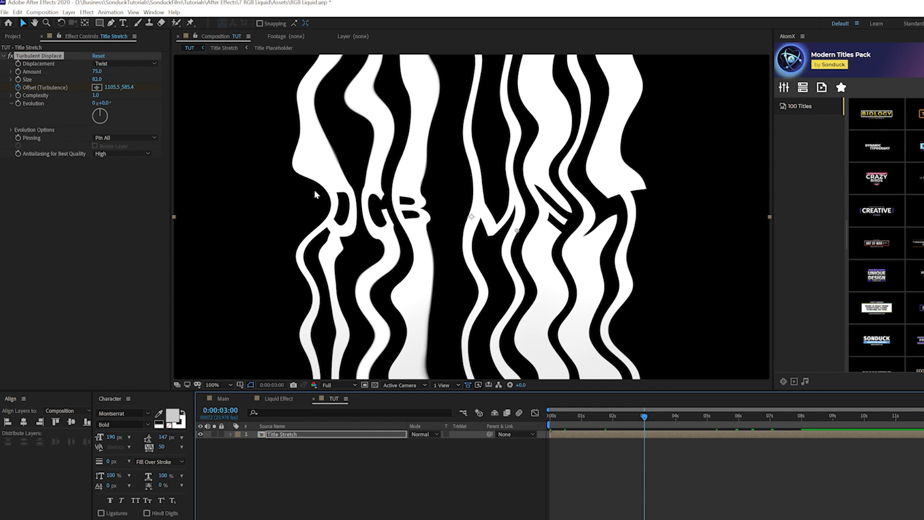
- Draw a rectangular mask across the title band on Title Stretch
click(284, 434)
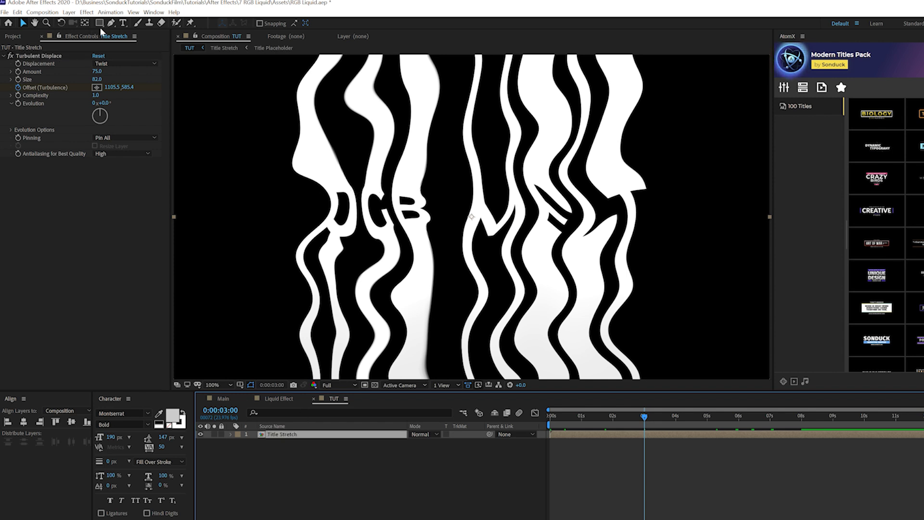
drag(99, 24, 163, 45)
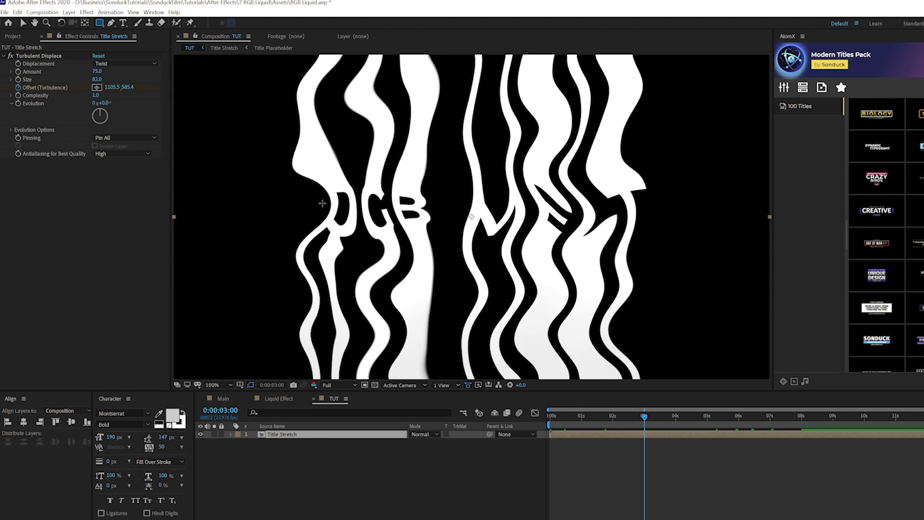
key(comma)
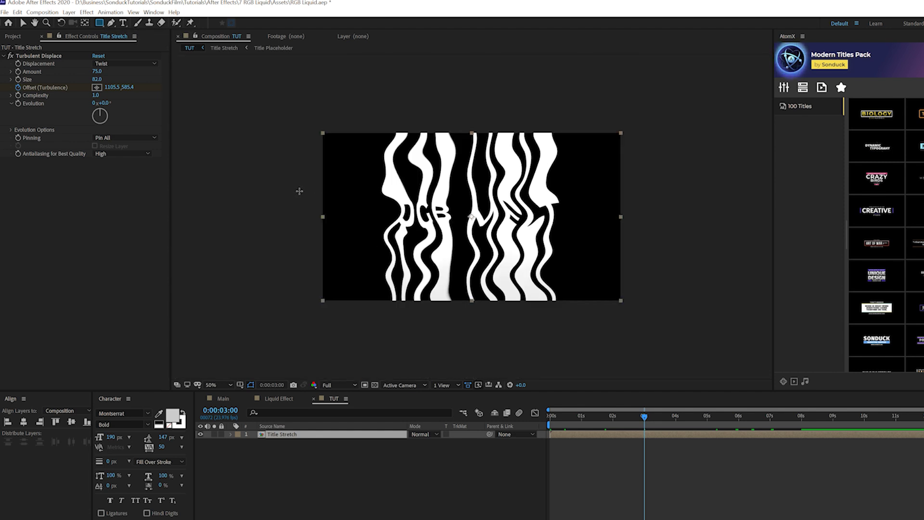
drag(299, 191, 658, 236)
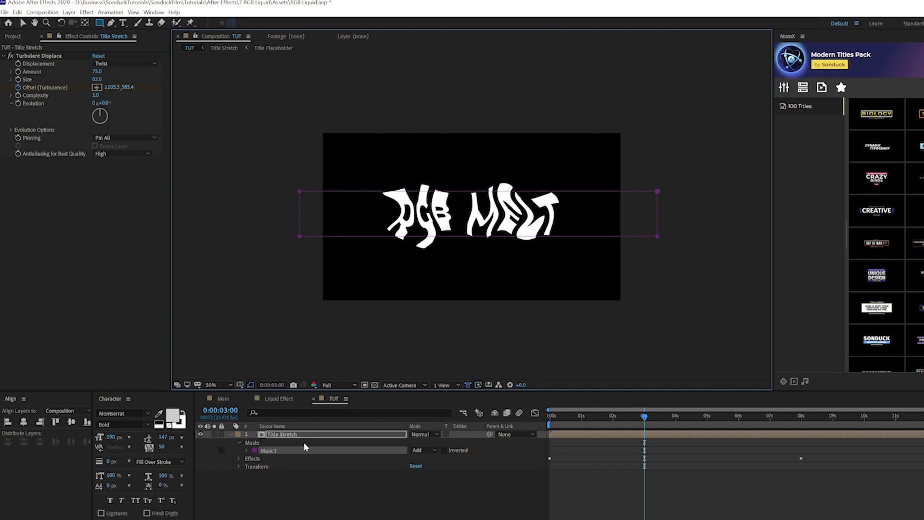
- Limit Turbulent Displace to Mask 1 in its compositing options
click(238, 458)
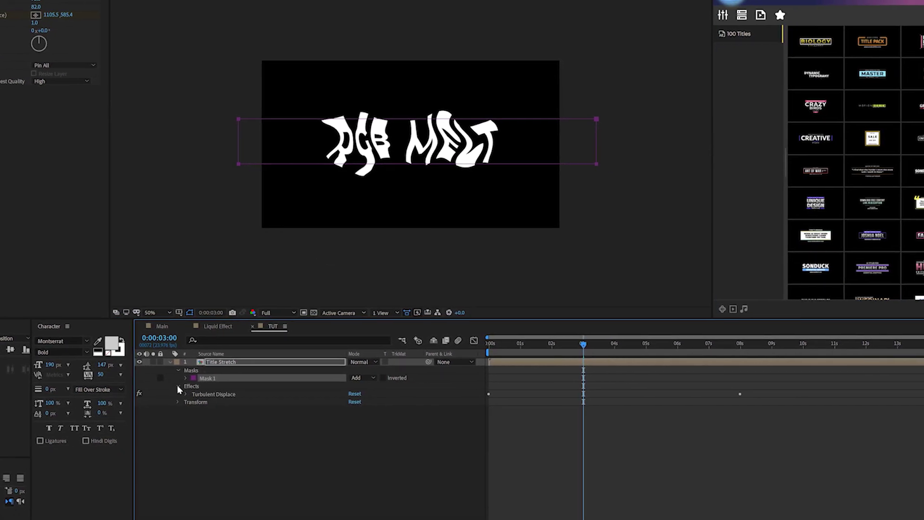
click(185, 393)
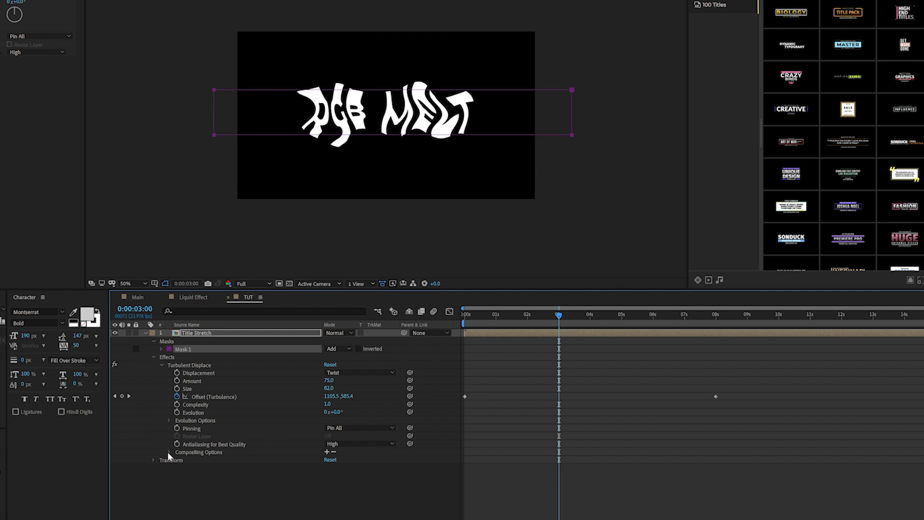
click(327, 452)
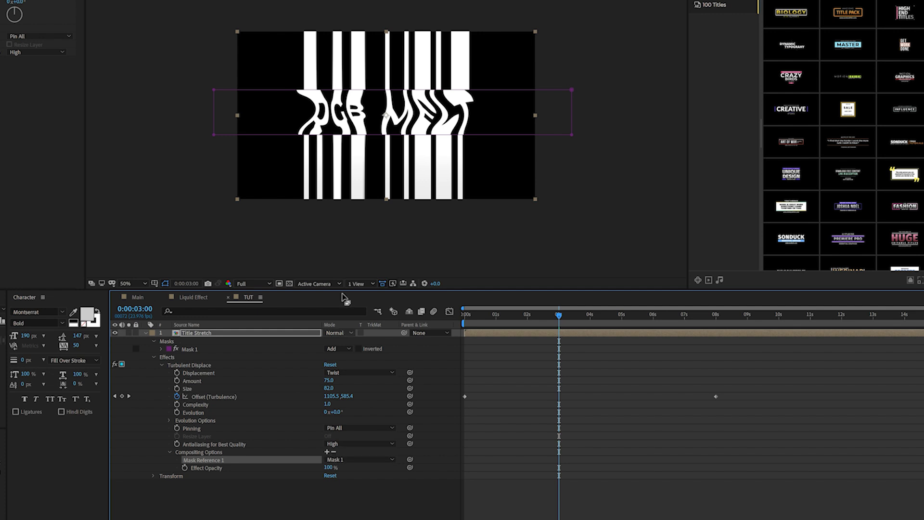
key(period)
- Set Mask 1 to Subtract and drag its Mask Expansion negative to keep the centre title sharp
click(336, 346)
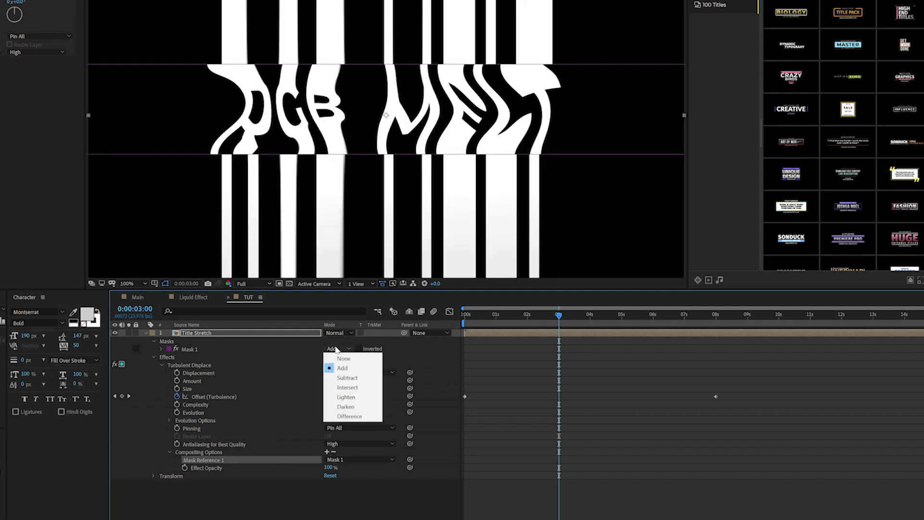
click(340, 380)
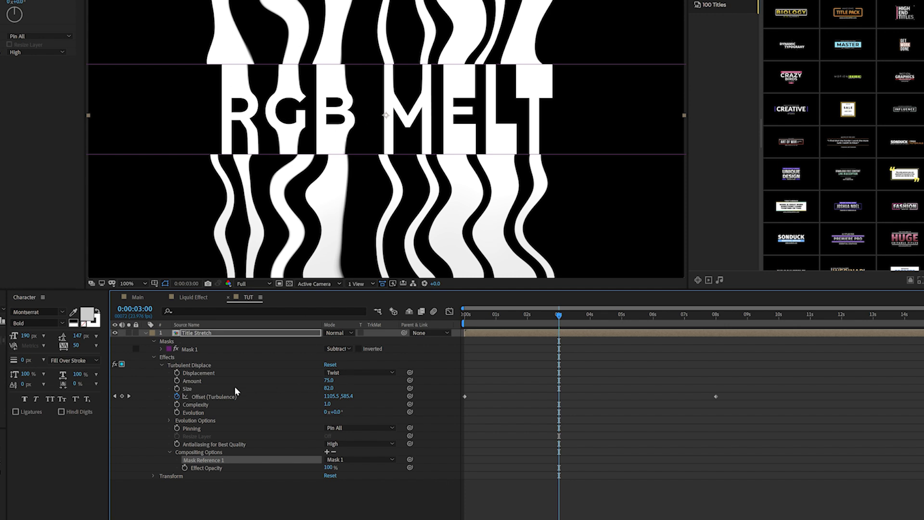
click(161, 348)
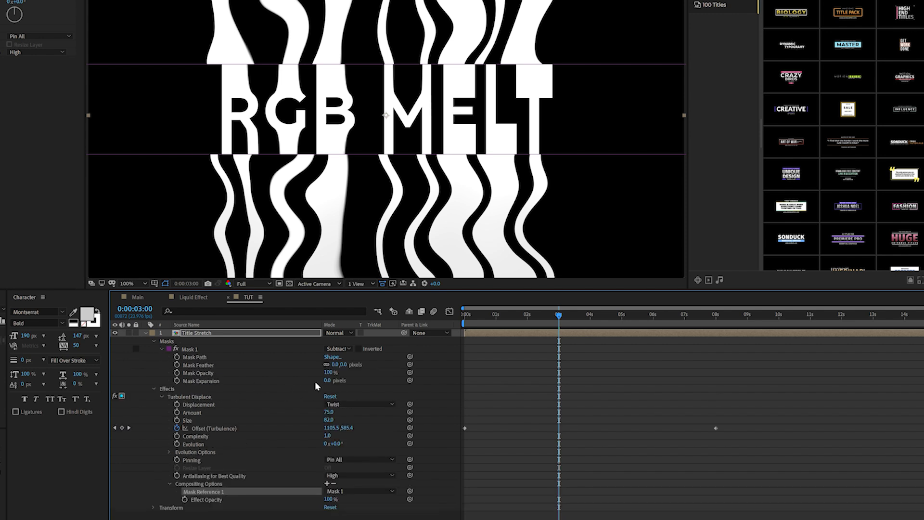
drag(328, 380, 314, 376)
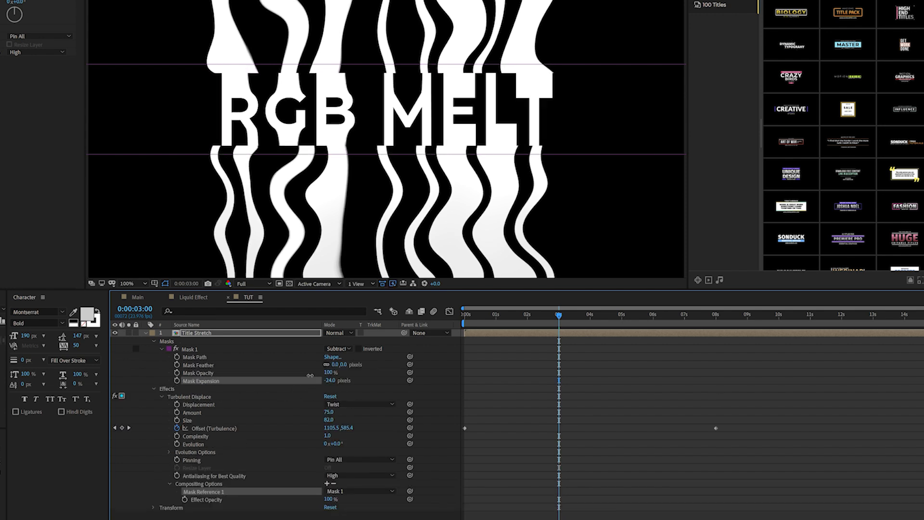
click(145, 333)
click(186, 335)
click(235, 368)
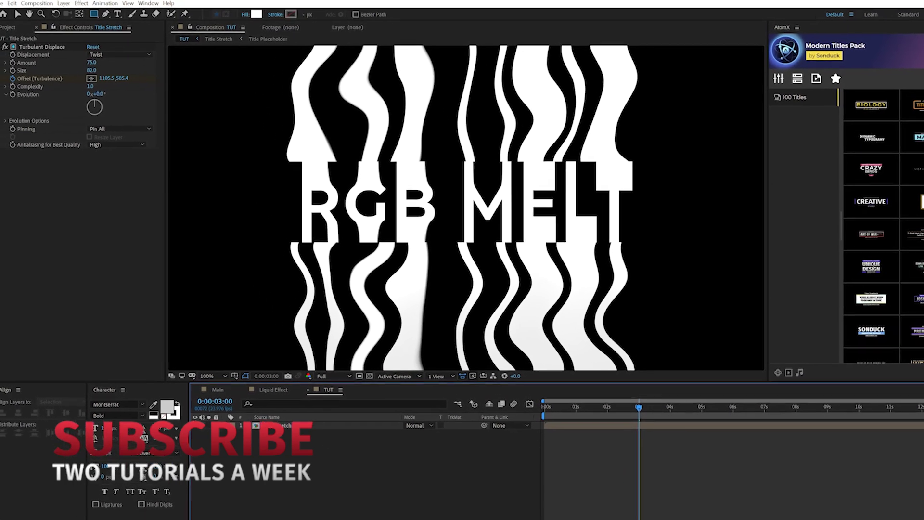
click(70, 10)
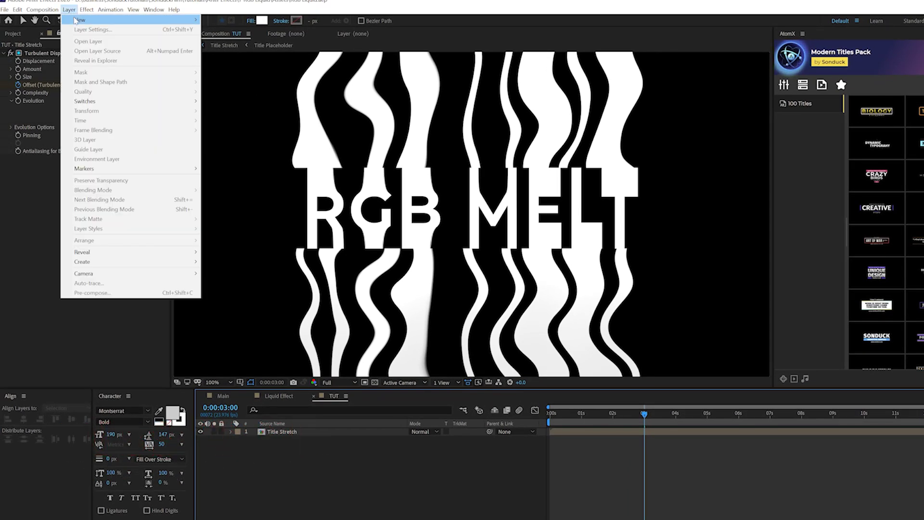
- Create a new full-frame solid named Map
mouse_move(173, 19)
click(262, 30)
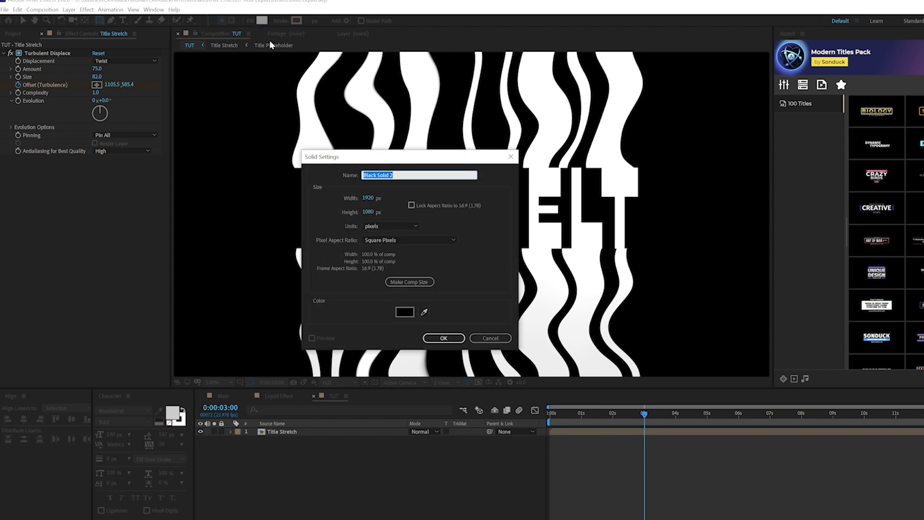
text(Ma)
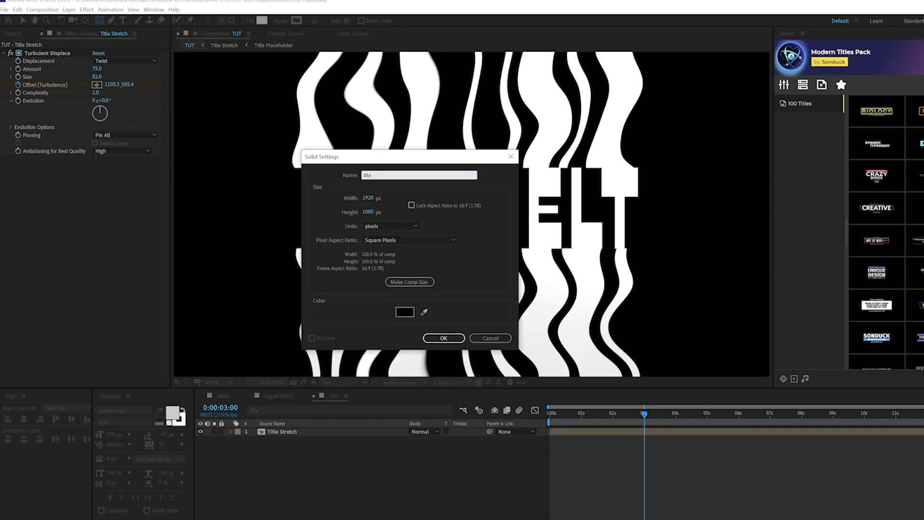
text(p)
key(Return)
- Add a Gradient Ramp to Map running from 960,676 to 960,1080
click(86, 10)
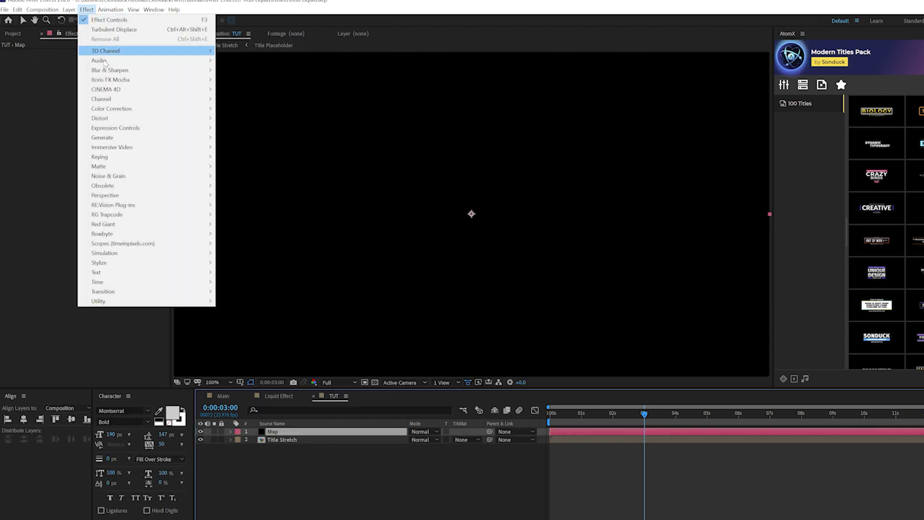
mouse_move(153, 138)
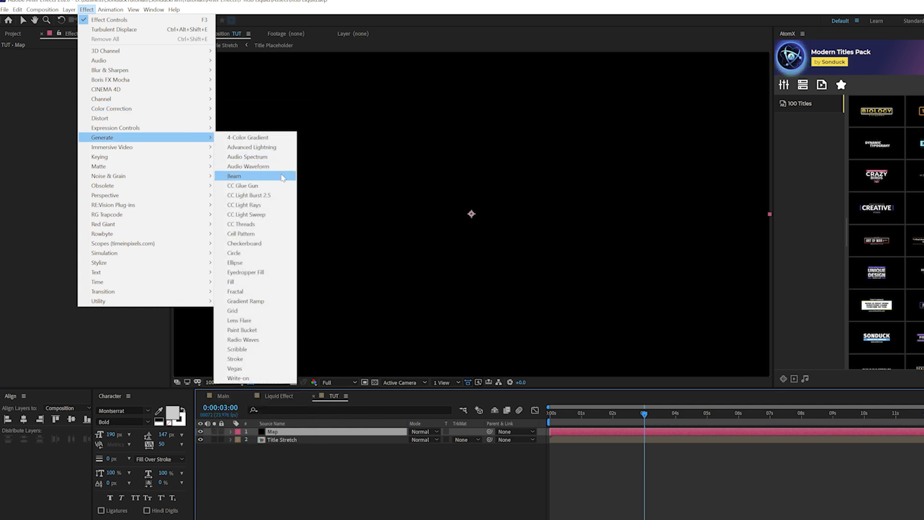
click(250, 301)
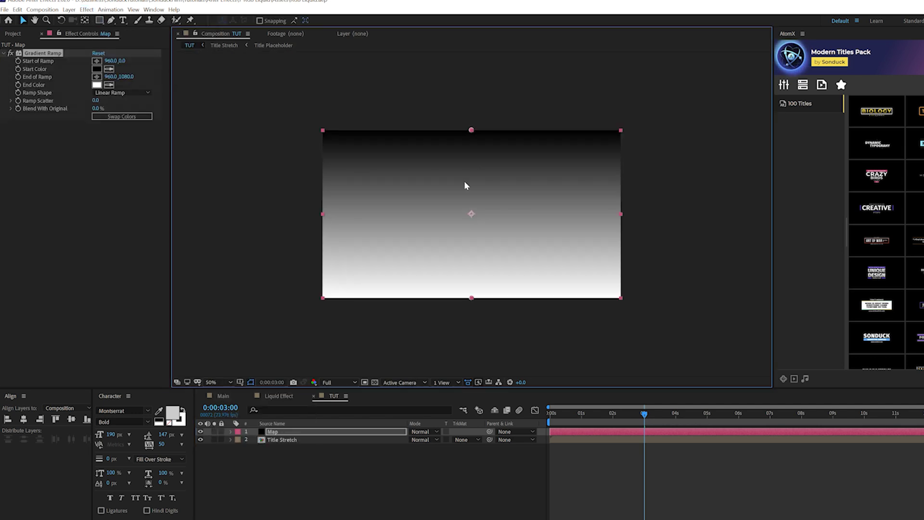
drag(471, 130, 472, 234)
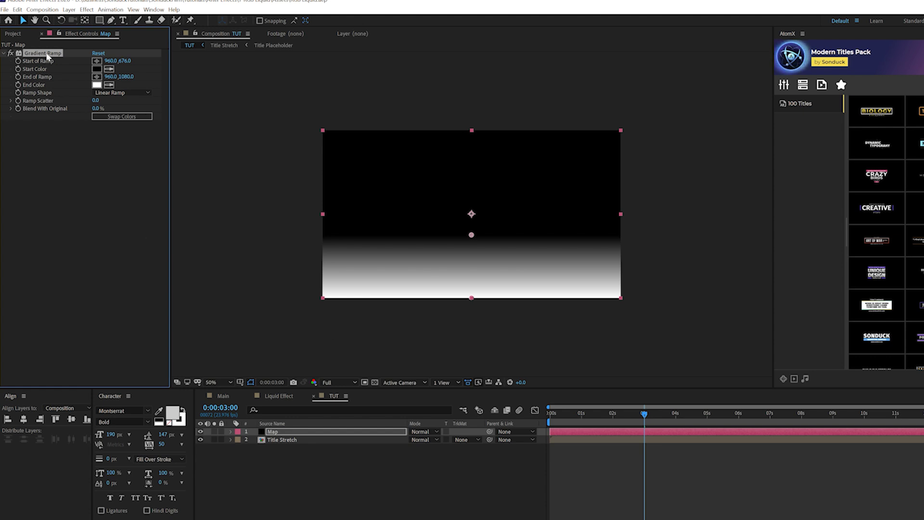
click(269, 432)
- Duplicate Map, set the copy to Screen mode, and rotate it 180°
key(ctrl+d)
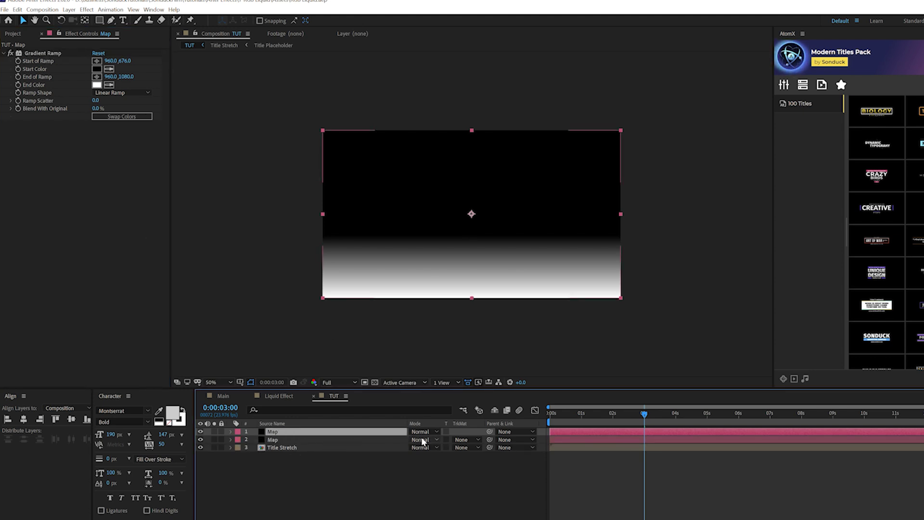
click(419, 431)
click(430, 161)
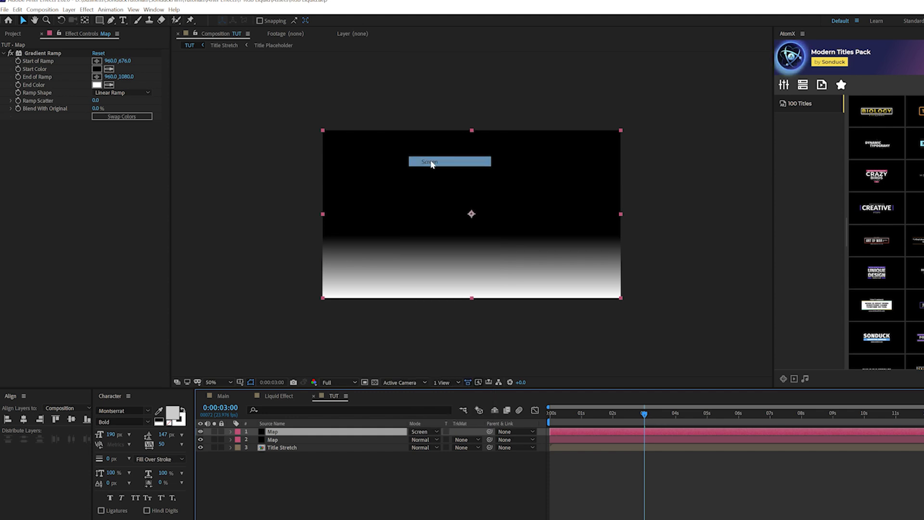
key(r)
click(421, 438)
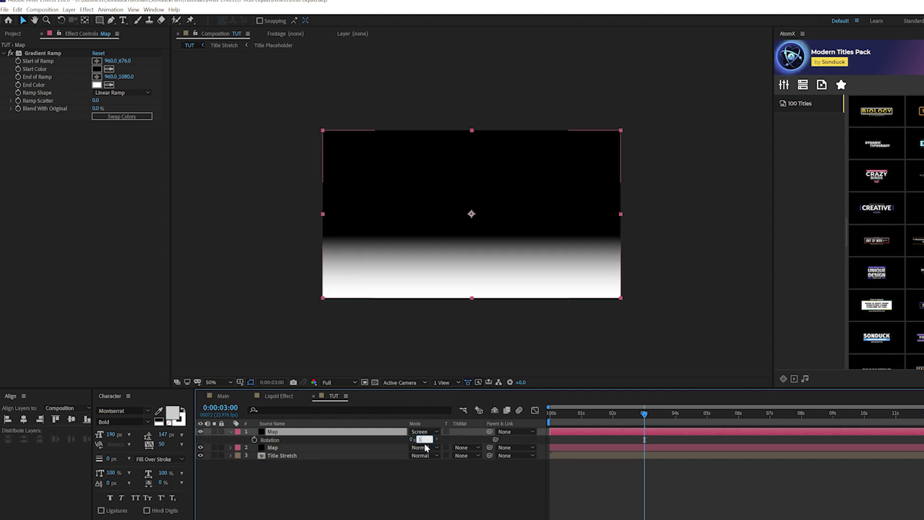
text(180)
click(398, 481)
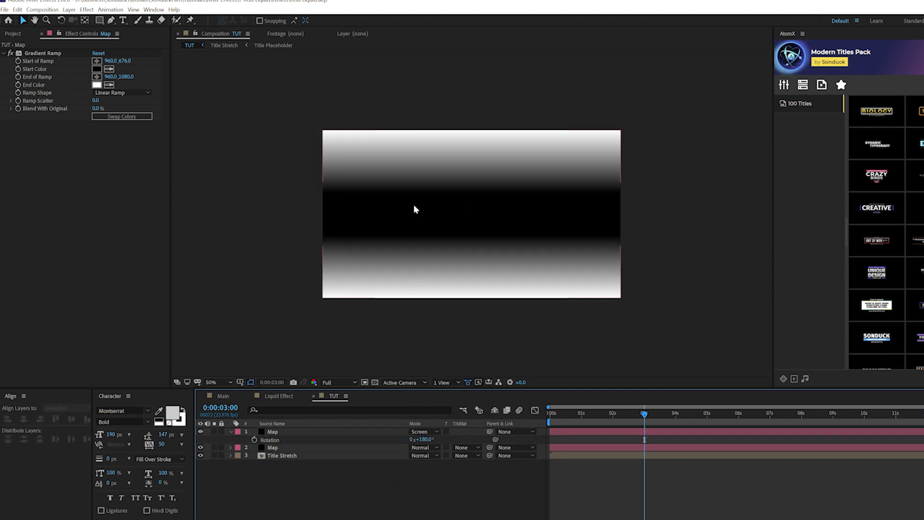
click(231, 432)
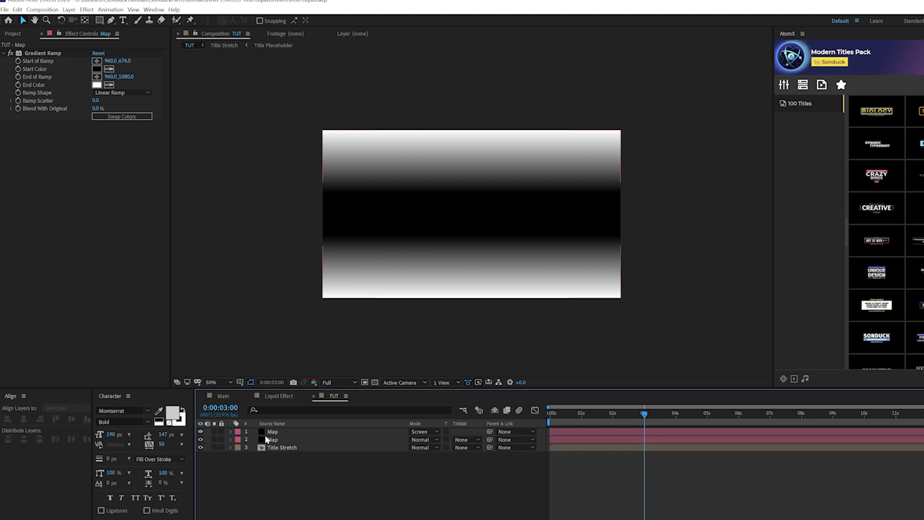
- Pre-compose both Map layers into a precomp named Map and hide it
click(273, 432)
shift+click(273, 439)
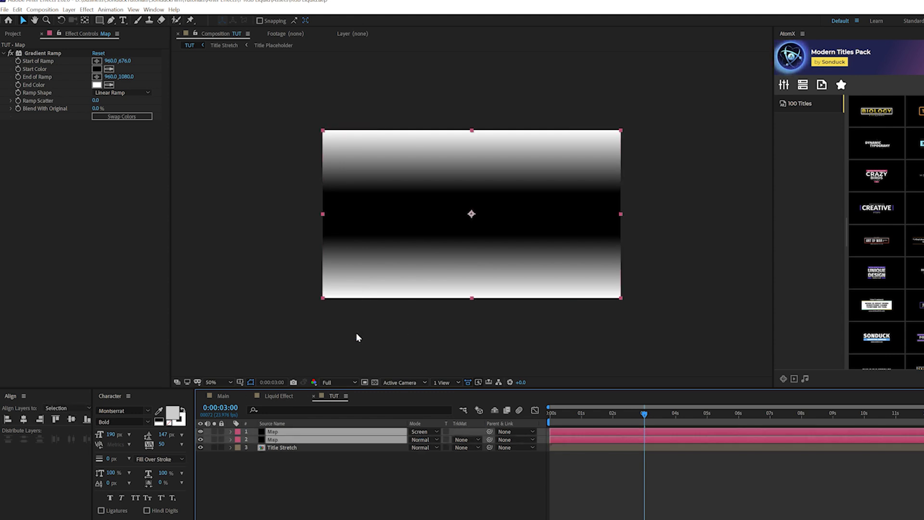
click(69, 9)
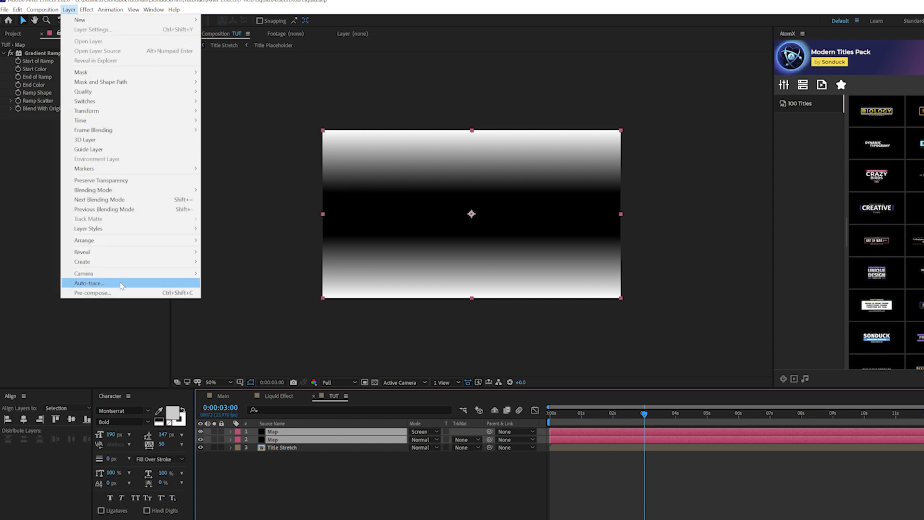
click(110, 291)
text(Map)
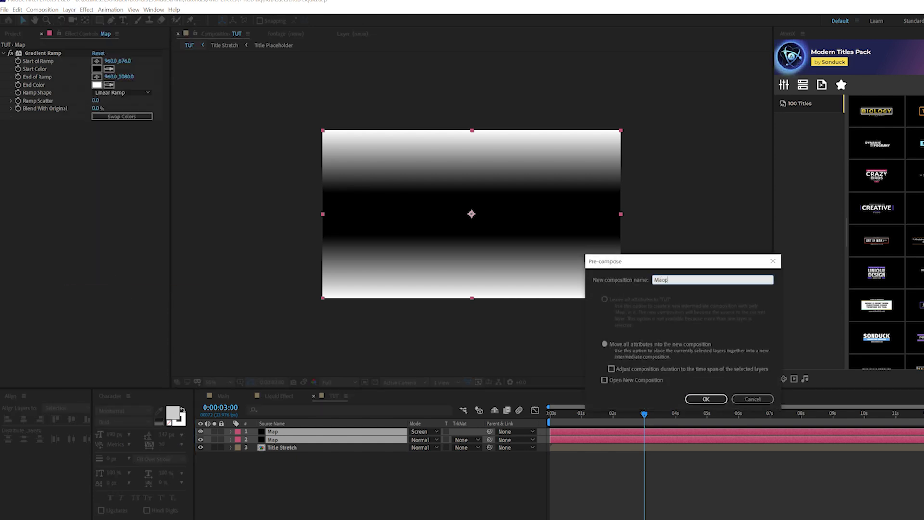
key(Return)
click(200, 431)
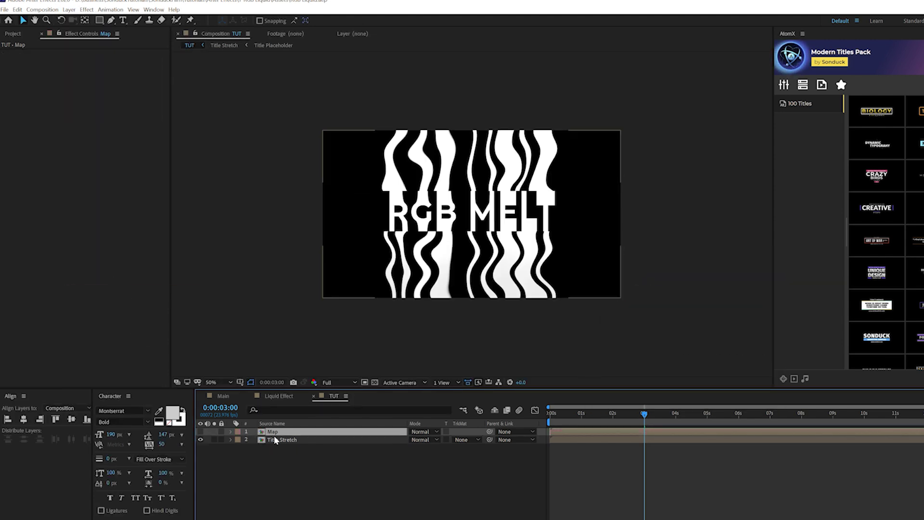
key(slash)
click(277, 440)
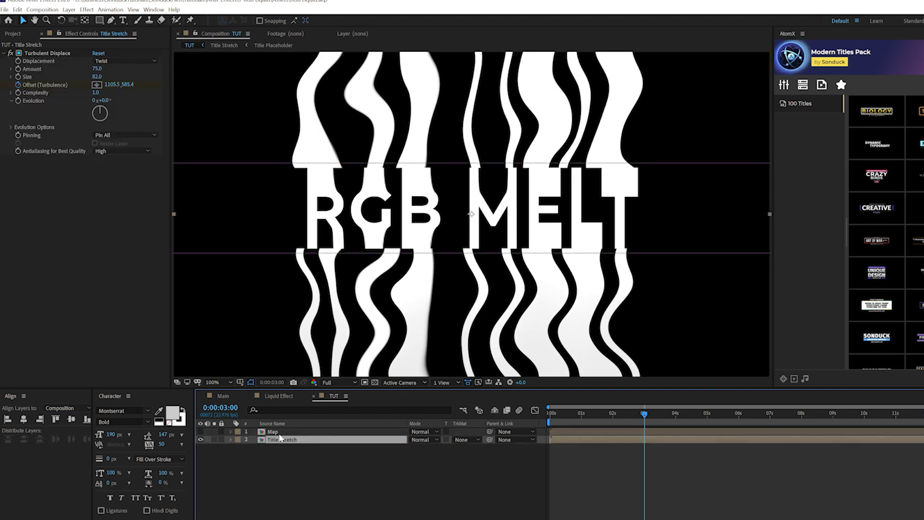
- Apply Camera Lens Blur to Title Stretch with 1. Map as blur map and radius 54
click(86, 9)
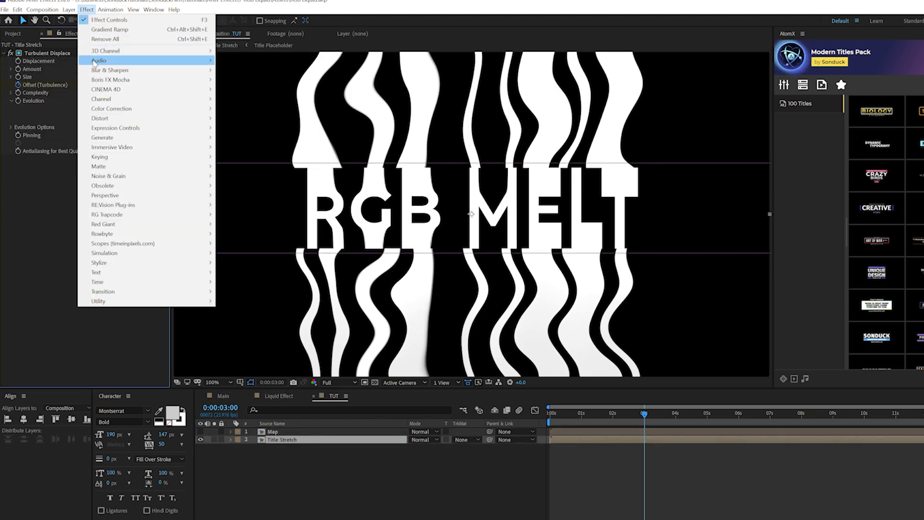
mouse_move(100, 72)
click(248, 80)
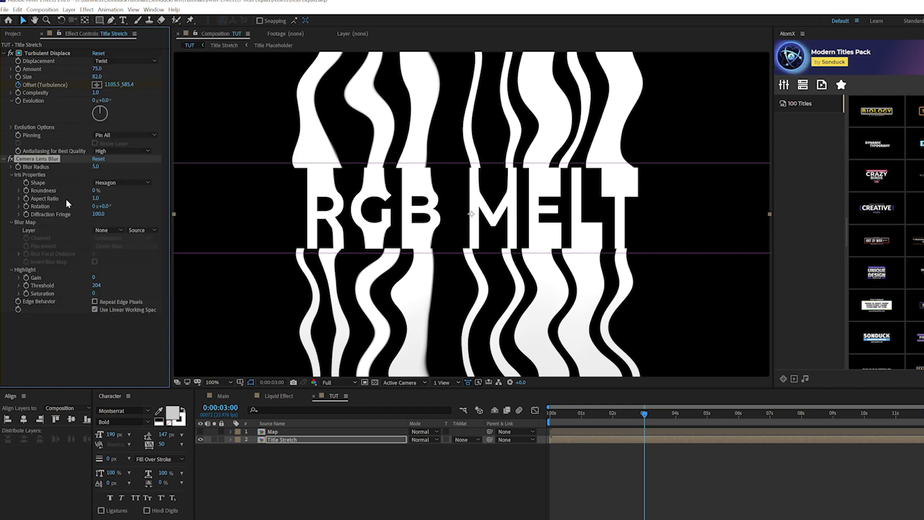
click(102, 230)
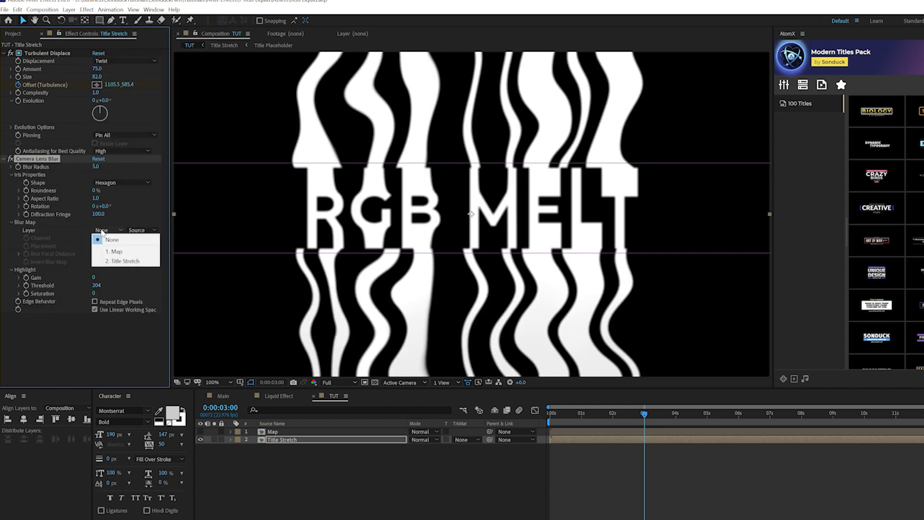
click(116, 252)
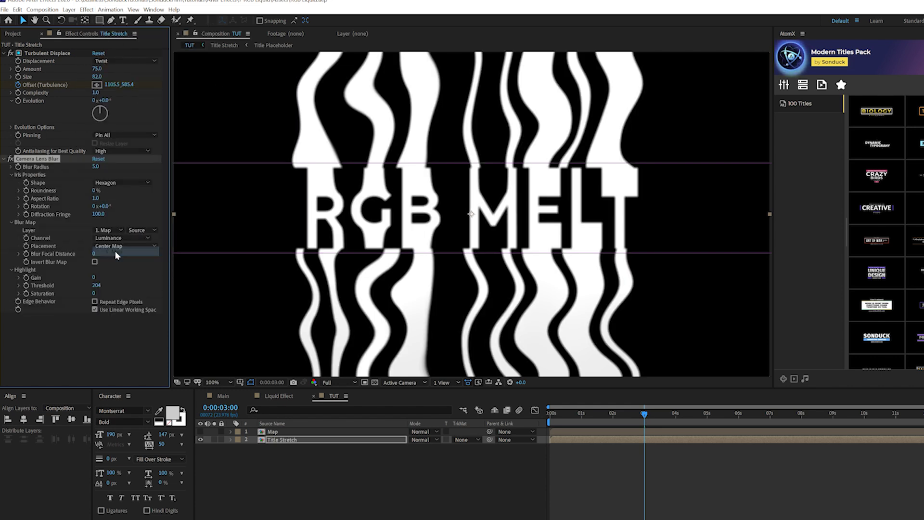
mouse_move(123, 170)
mouse_down()
mouse_move(137, 171)
mouse_move(123, 171)
mouse_up()
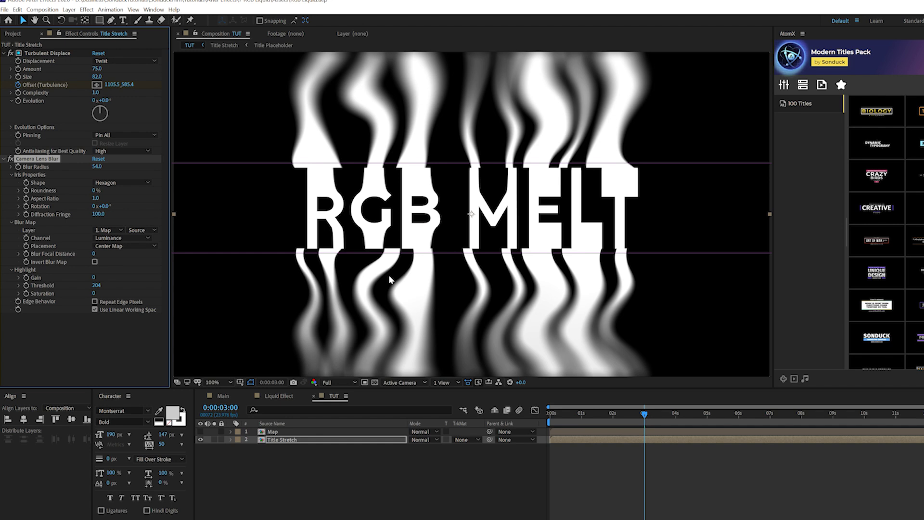
click(279, 440)
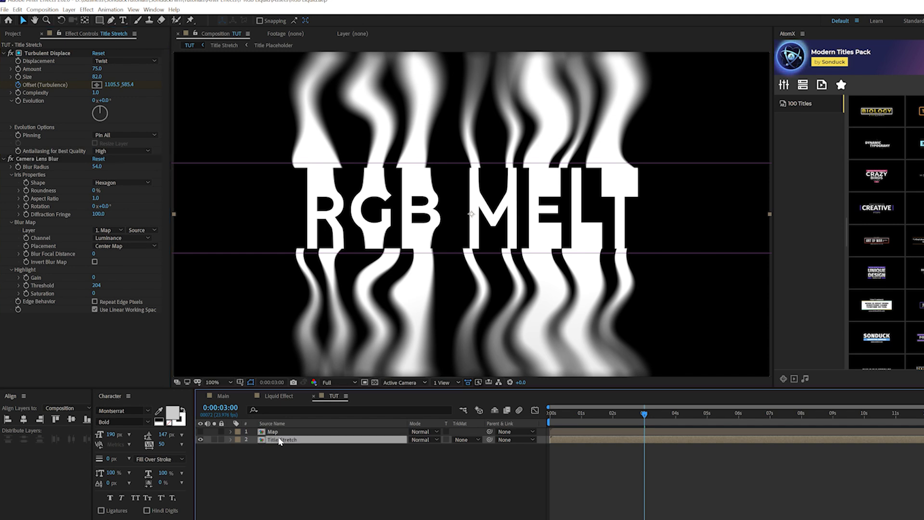
- Feather the Title Stretch mask to 70 pixels to soften its edges
key(f)
drag(425, 455, 466, 455)
click(443, 460)
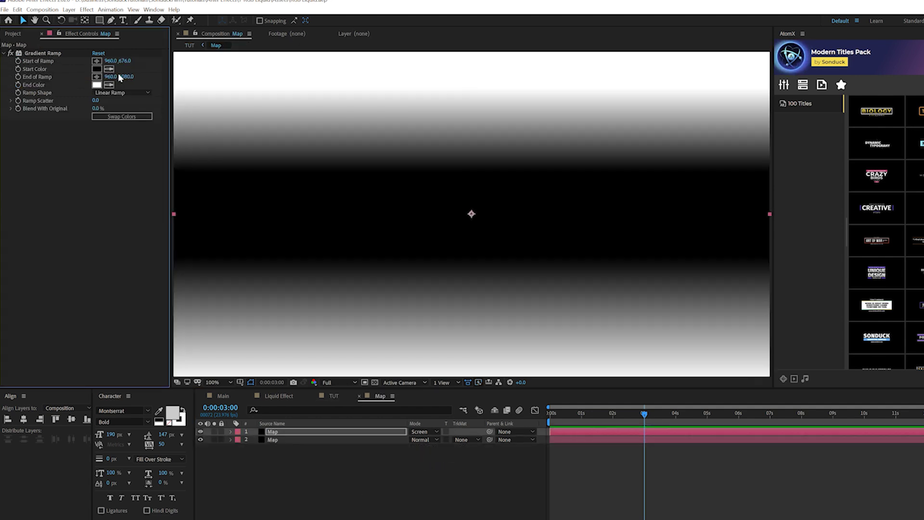
- Shift both Map gradients' start points to narrow the dark band
drag(123, 61, 47, 61)
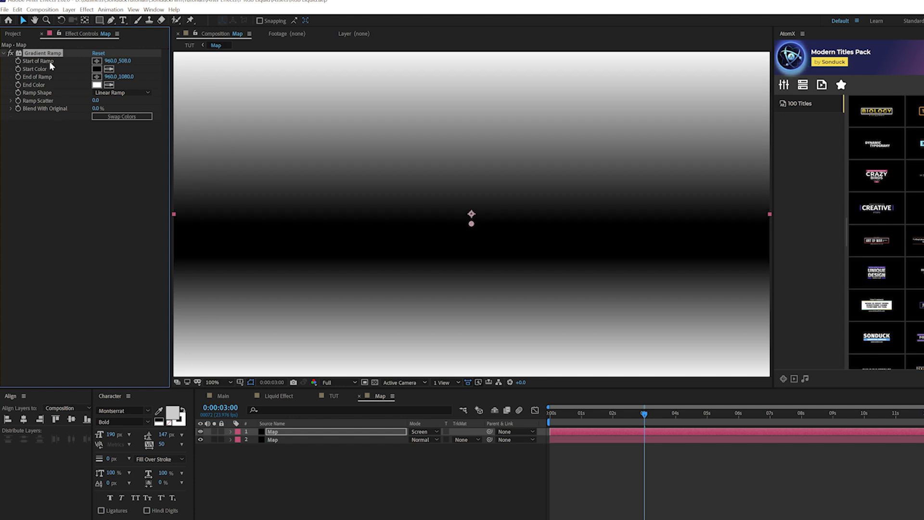
click(273, 439)
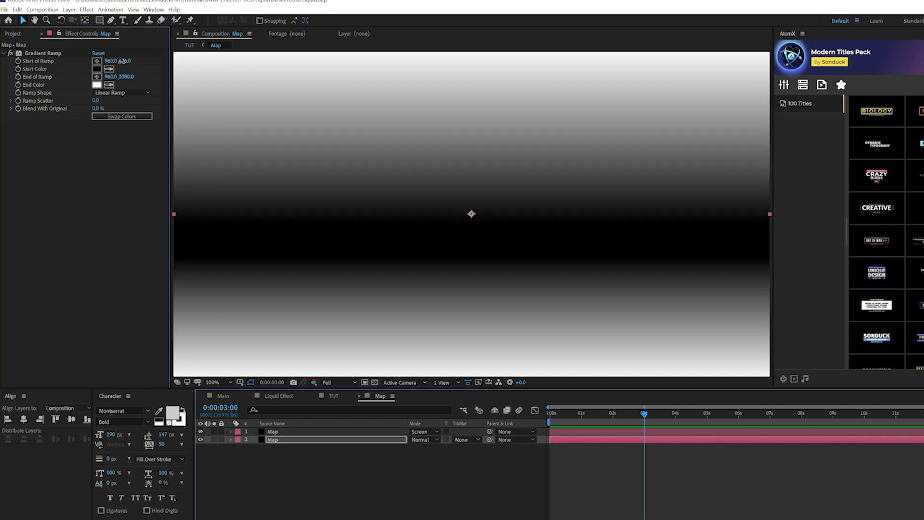
drag(120, 61, 128, 61)
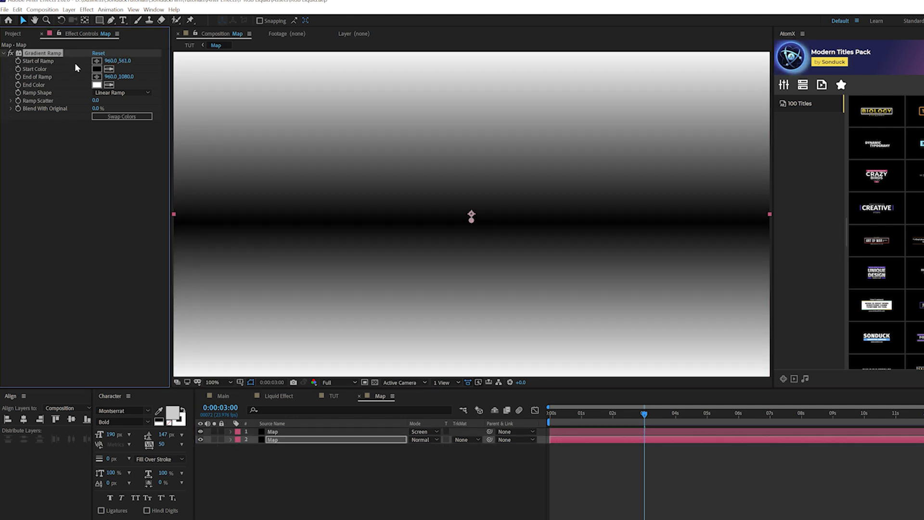
click(331, 396)
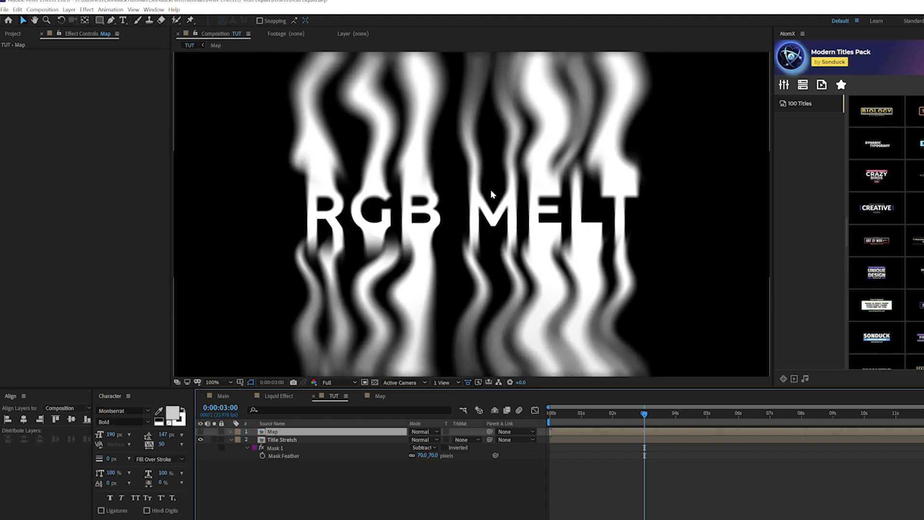
- Set Title Stretch's mask expansion to 23 and Turbulent Displace size to 67
click(429, 290)
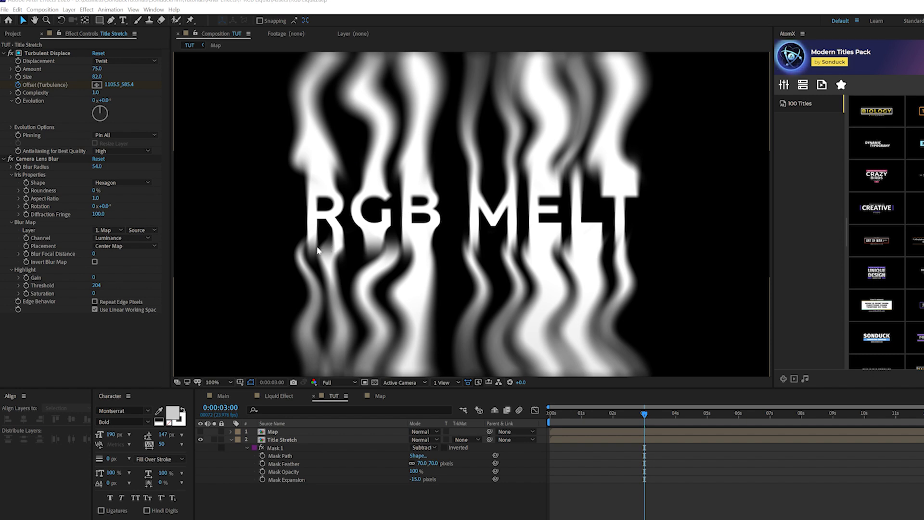
click(272, 442)
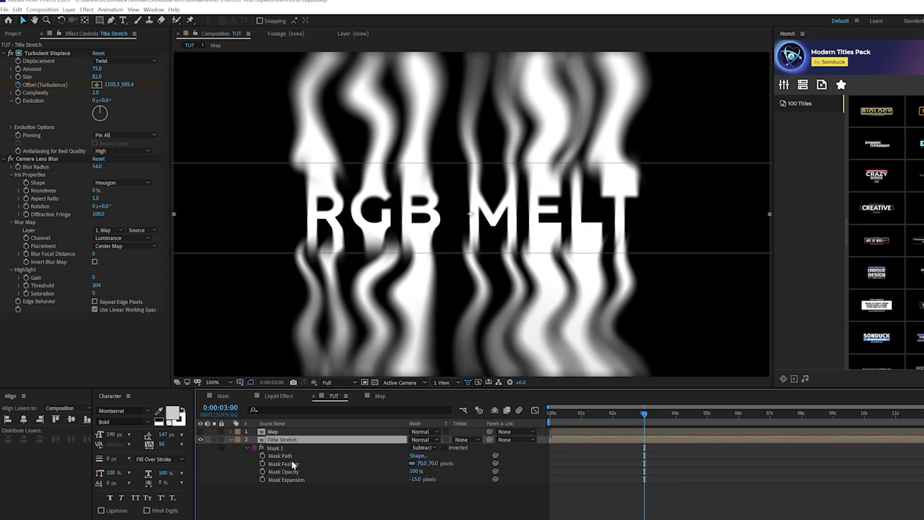
drag(415, 479, 428, 479)
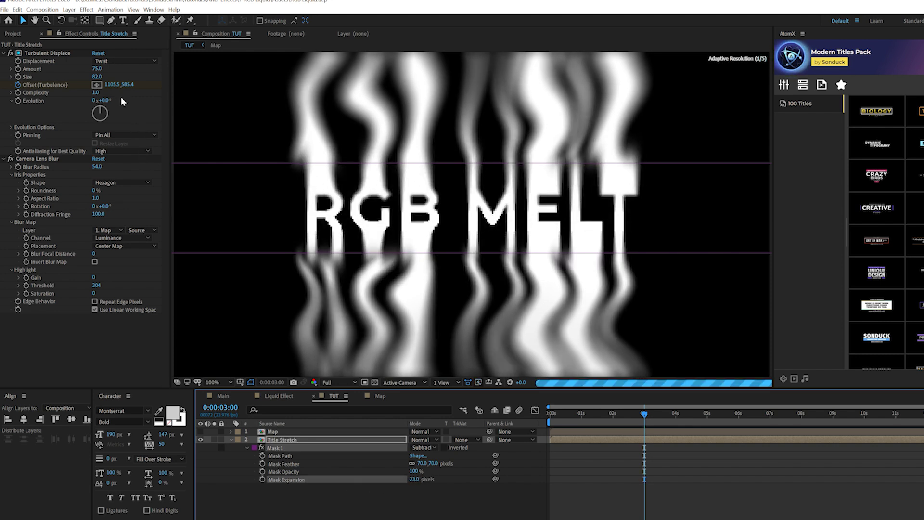
click(96, 76)
drag(96, 76, 91, 78)
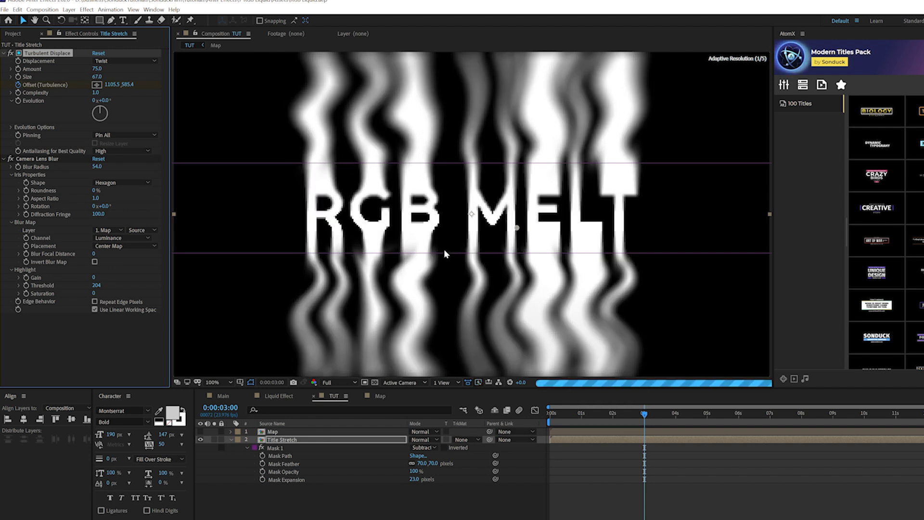
- Raise the Camera Lens Blur radius to 67 with Repeat Edge Pixels on
drag(96, 166, 101, 168)
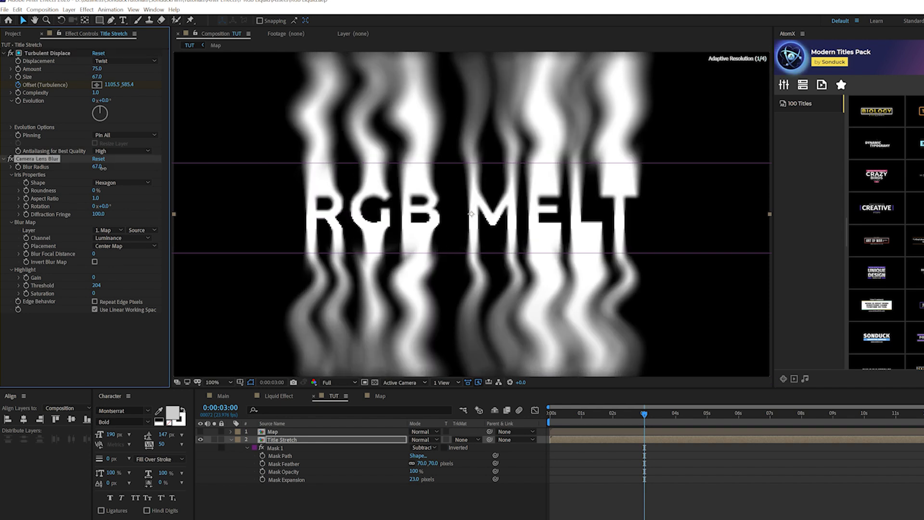
click(95, 301)
click(327, 422)
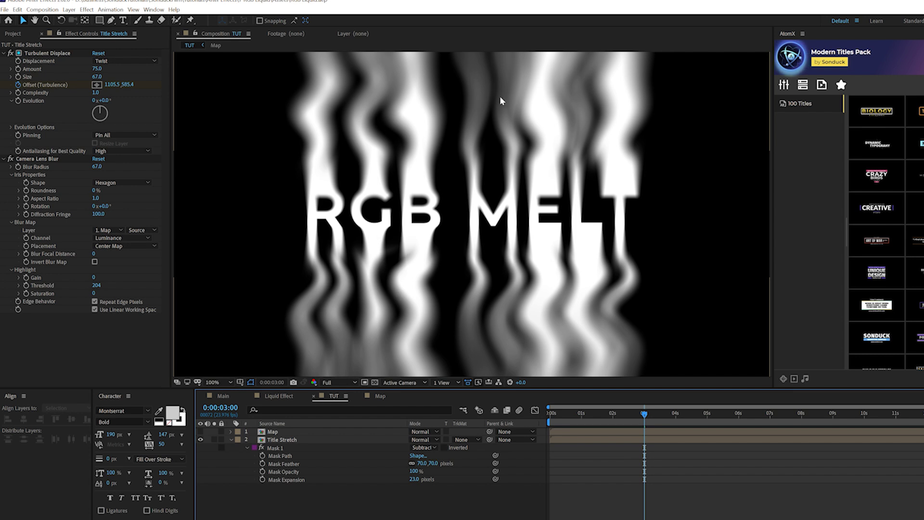
click(230, 439)
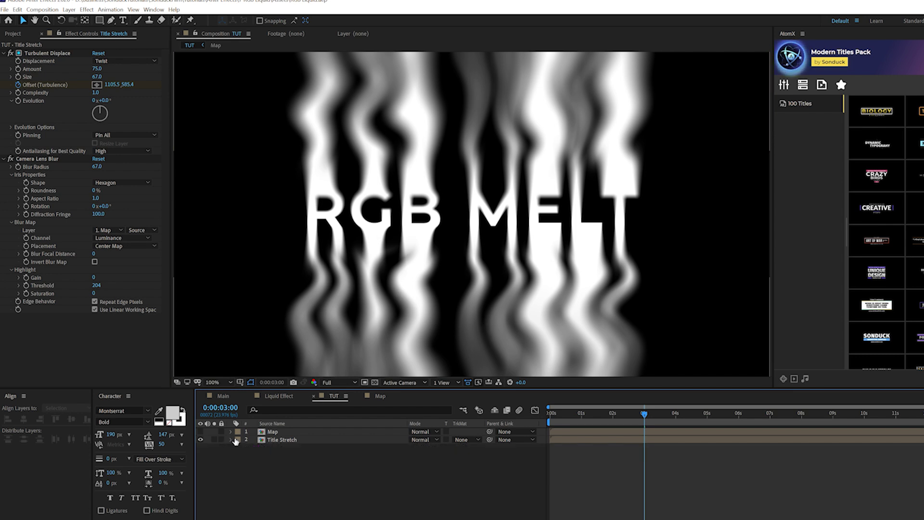
click(281, 439)
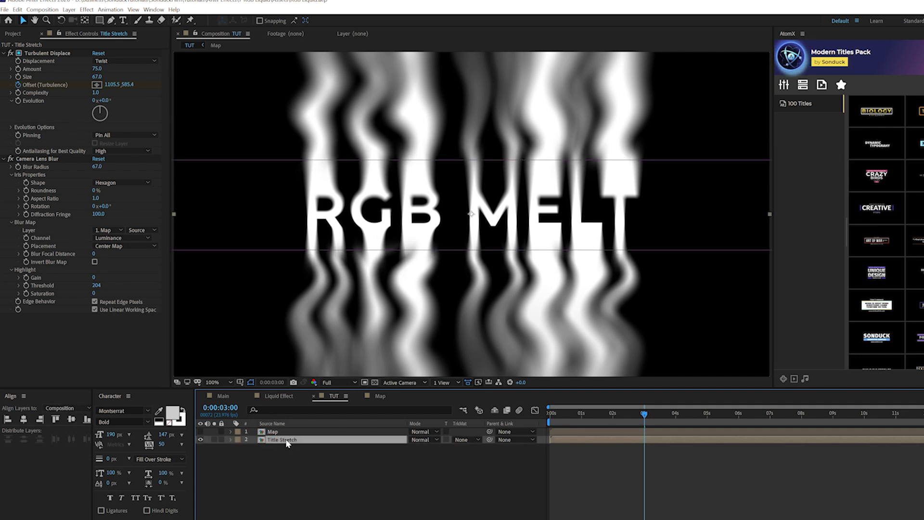
- Pre-compose Title Stretch with all attributes into a comp named RGB and open it
key(ctrl+shift+c)
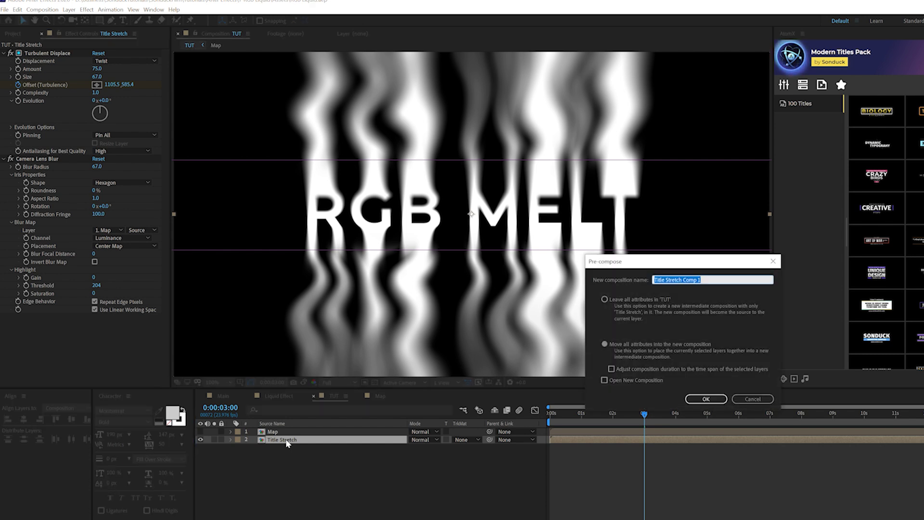
click(631, 299)
click(714, 280)
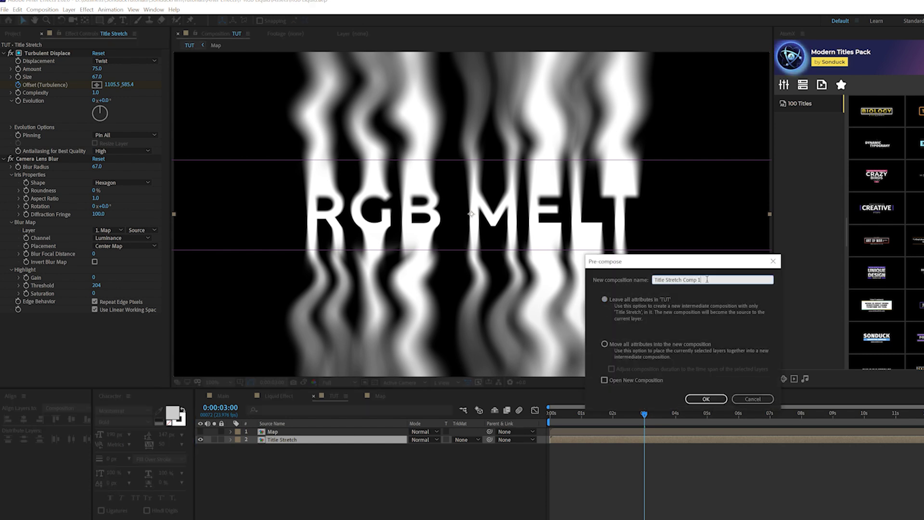
text(RGB)
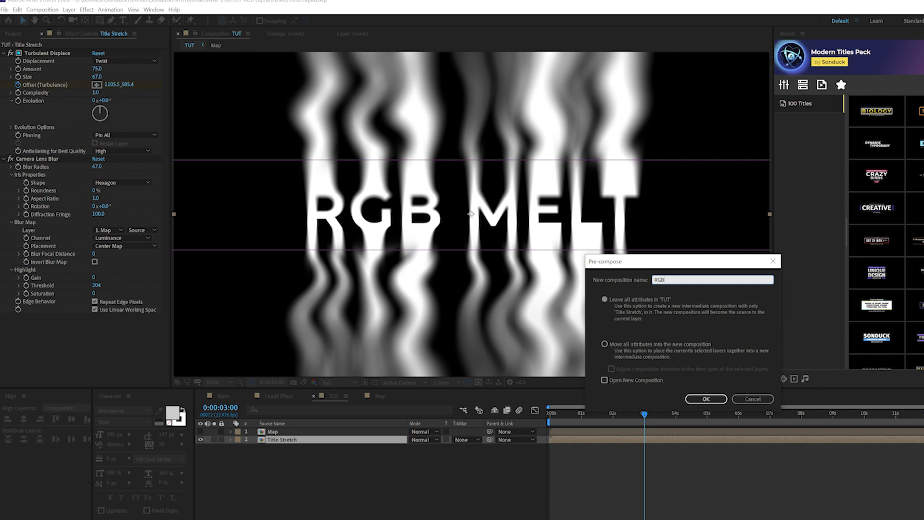
key(Return)
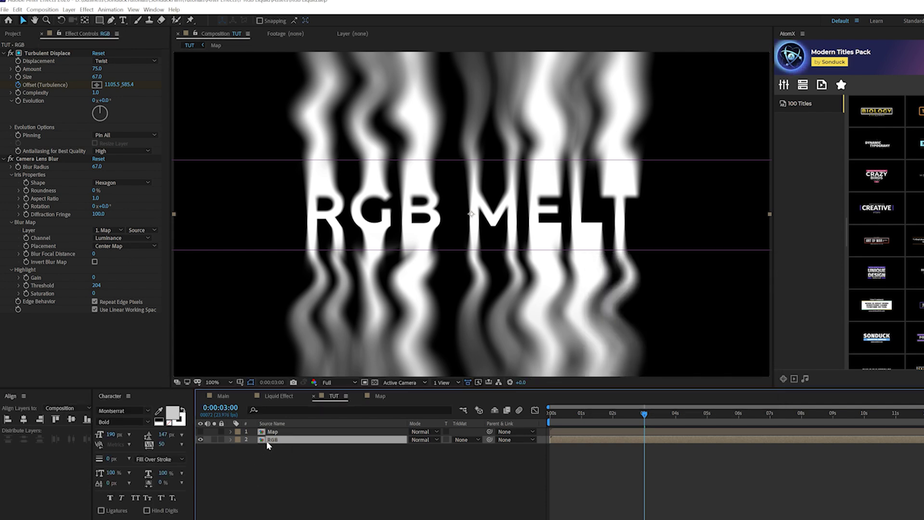
double_click(267, 442)
- Add a new black solid layer in the RGB comp
click(268, 433)
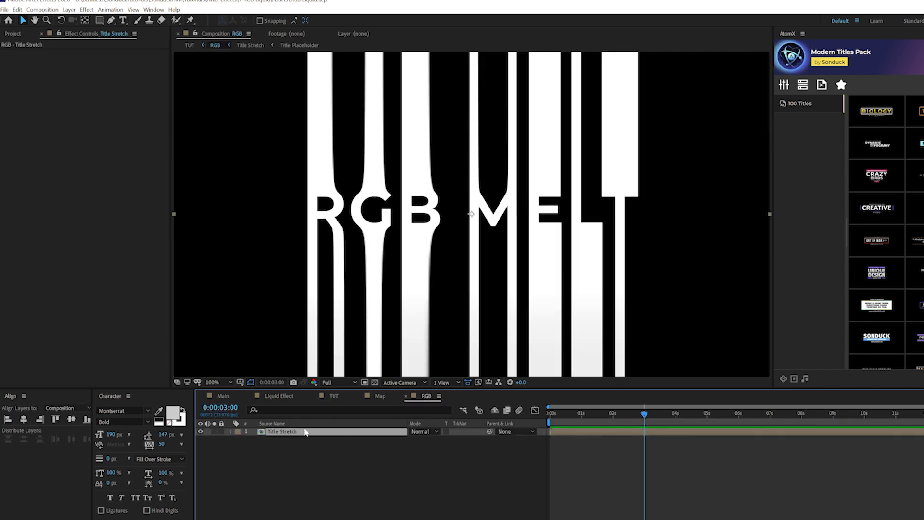
click(314, 451)
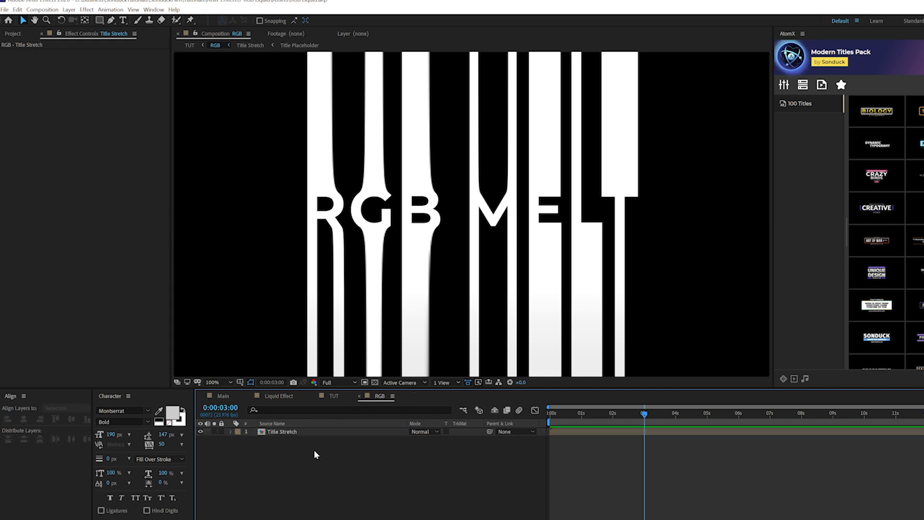
click(69, 10)
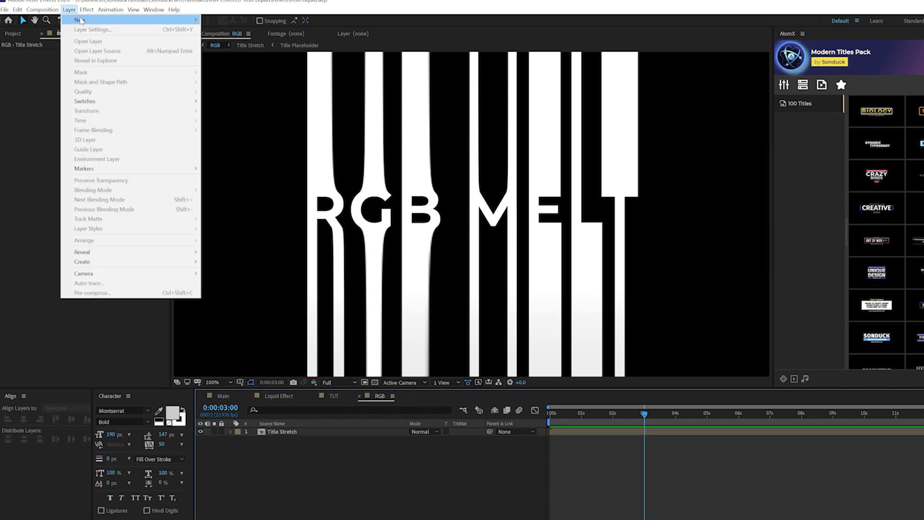
mouse_move(125, 20)
click(243, 29)
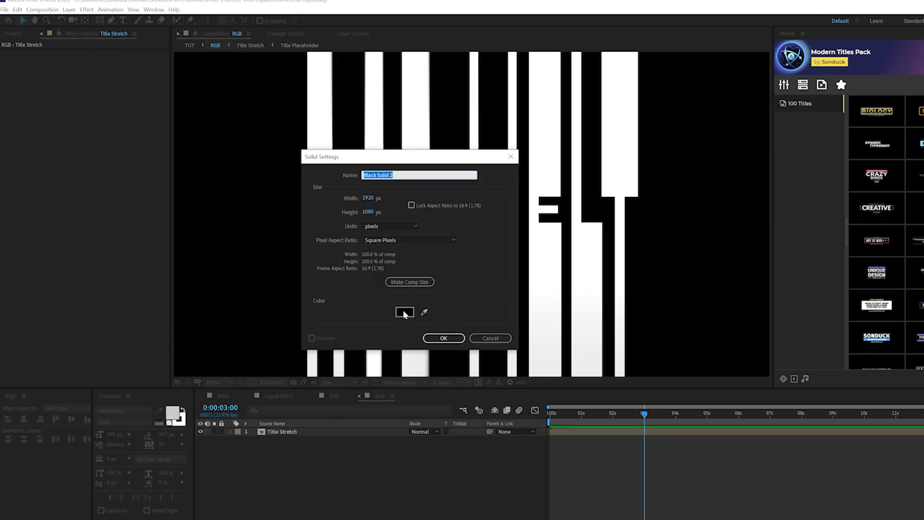
click(439, 338)
- Draw a rectangular Subtract mask band across the title on the solid
drag(100, 20, 117, 21)
key(comma)
key(comma)
drag(307, 195, 646, 230)
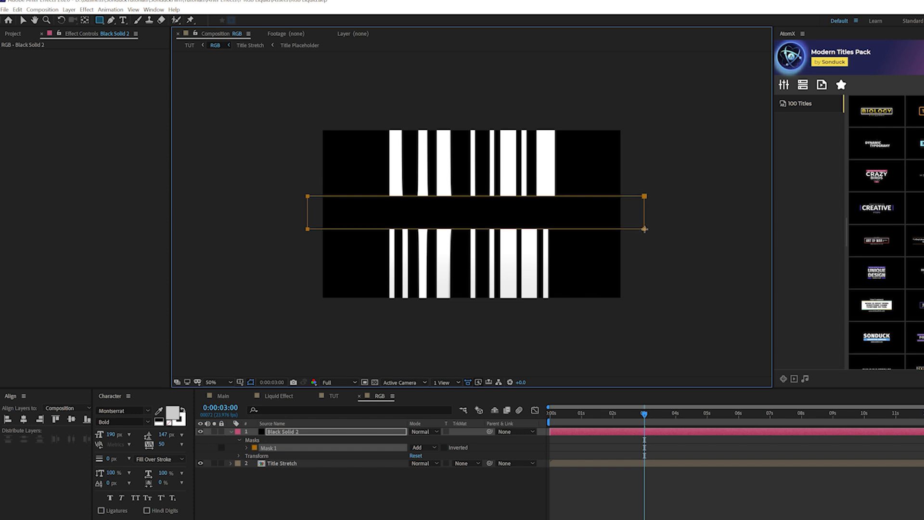
click(417, 447)
click(431, 477)
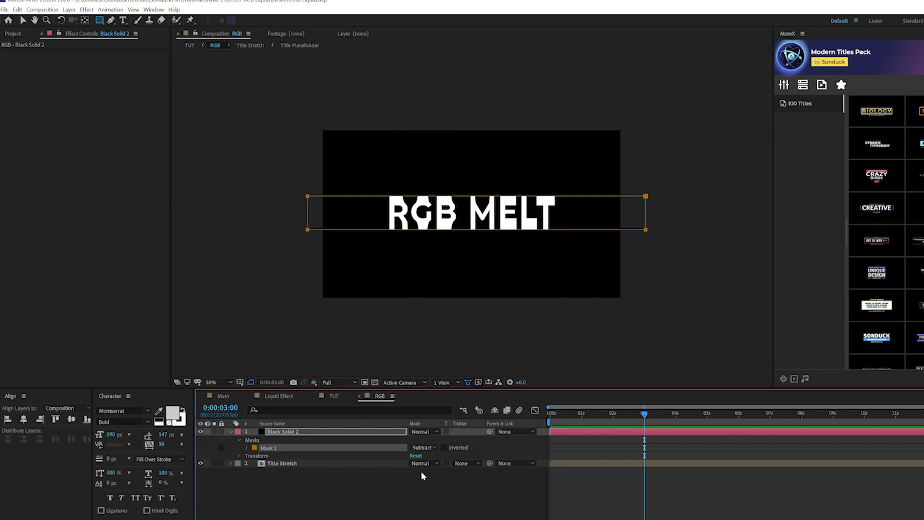
- Feather the solid's mask to 164 and expand it by 50 pixels
key(f)
drag(418, 447, 534, 453)
key(m)
key(m)
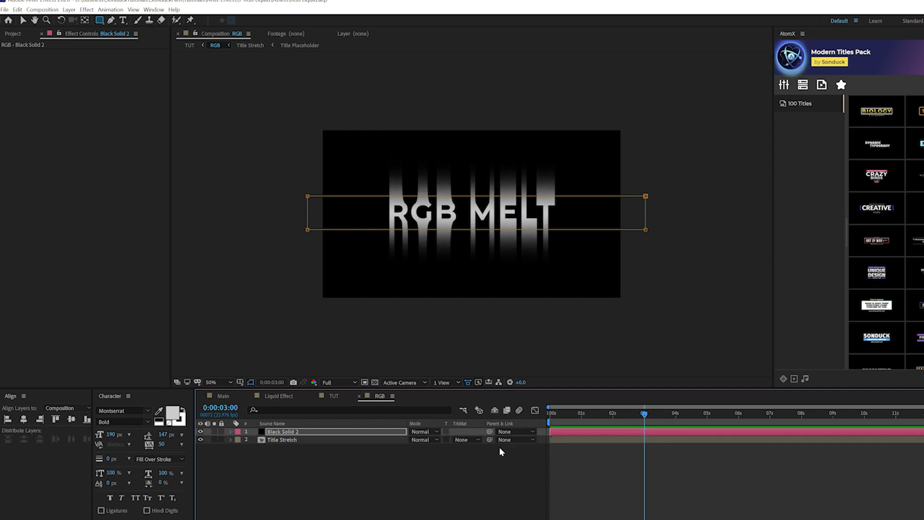
drag(413, 472, 438, 470)
key(slash)
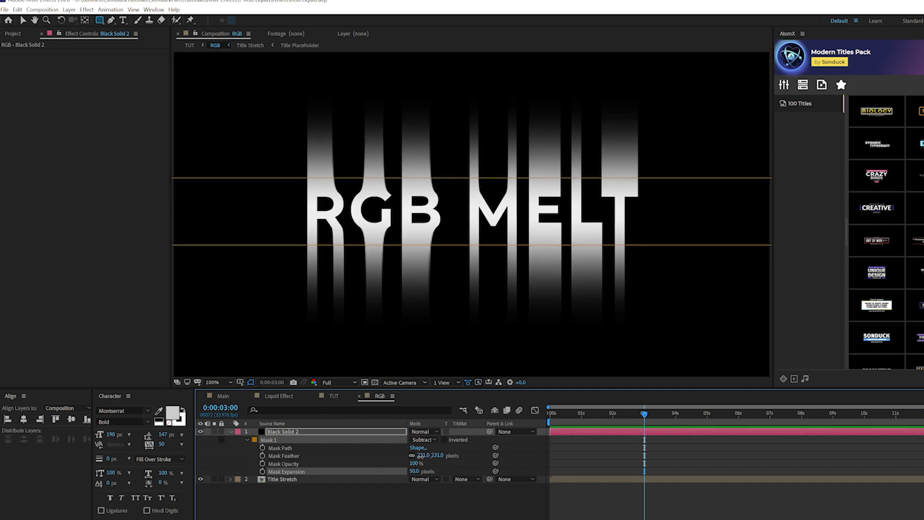
drag(418, 455, 384, 451)
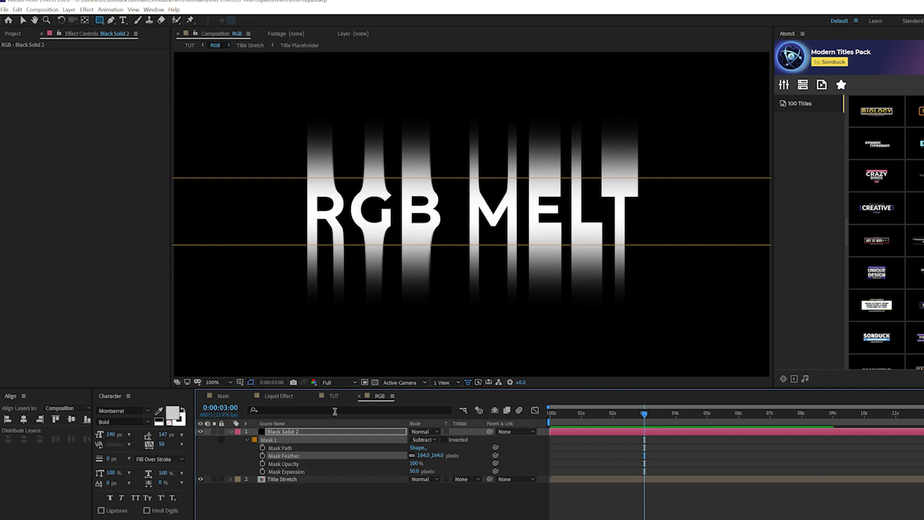
click(230, 432)
click(274, 439)
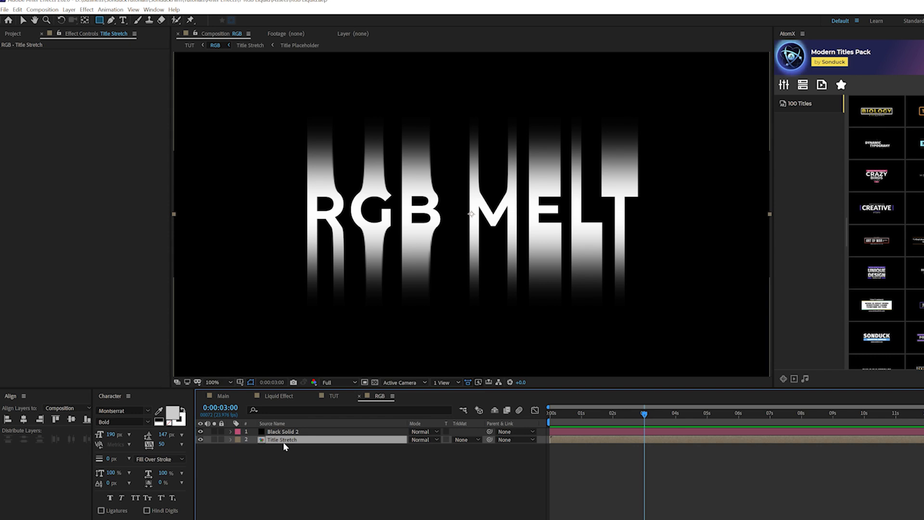
- Duplicate Title Stretch and use Shift Channels to keep only its red channel
key(ctrl+d)
drag(283, 439, 273, 431)
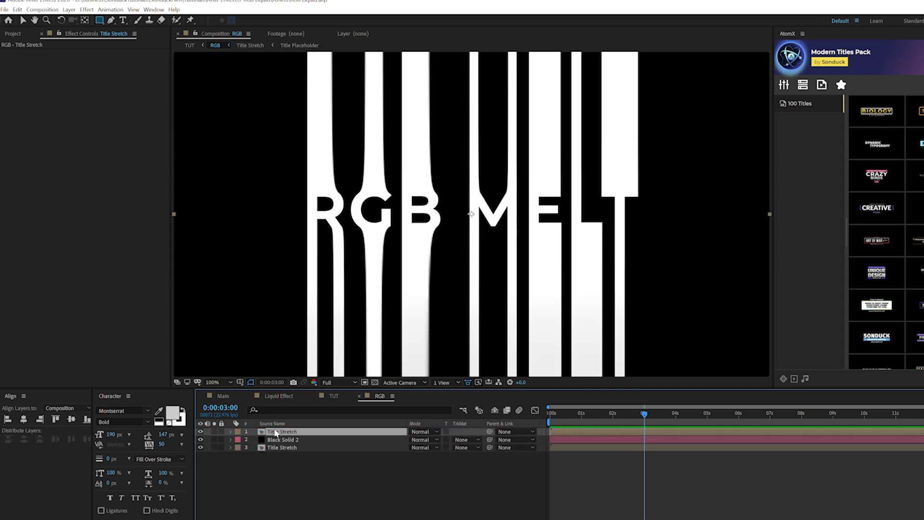
click(86, 9)
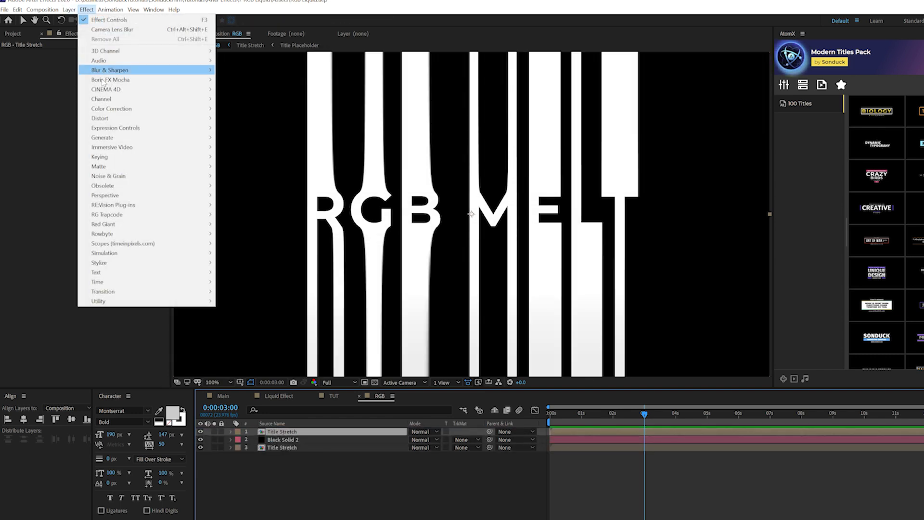
mouse_move(111, 99)
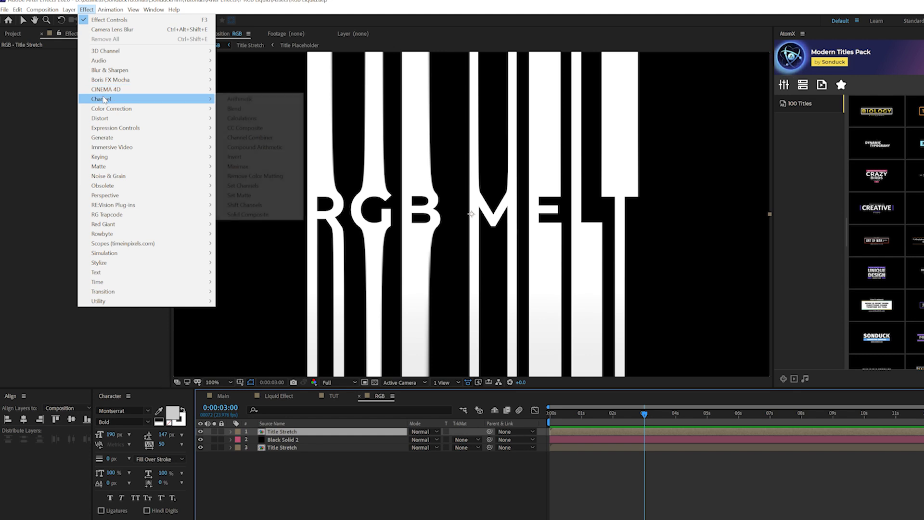
click(259, 203)
click(101, 77)
click(121, 172)
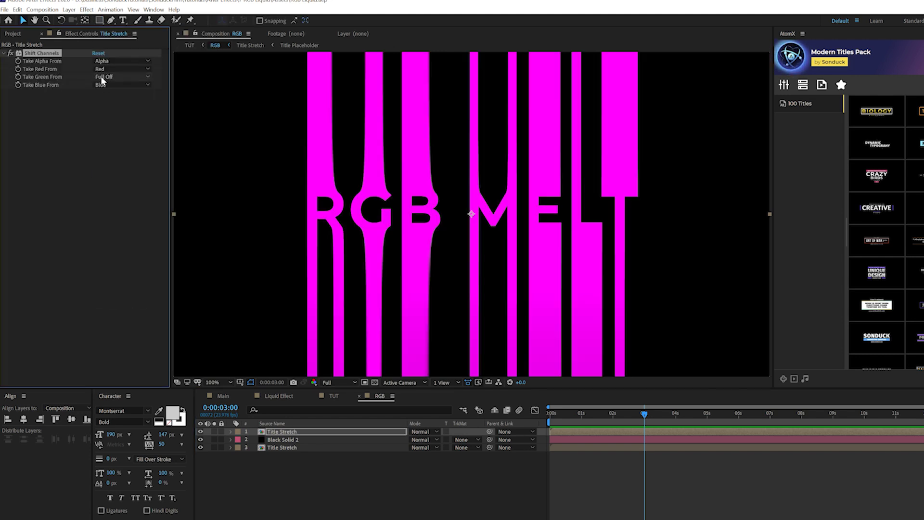
click(101, 84)
click(283, 432)
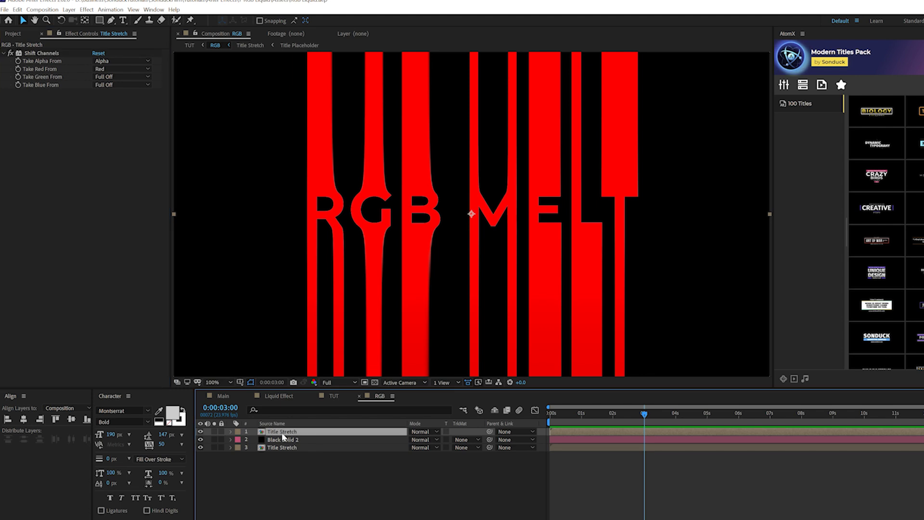
- Duplicate the red copy and set it to pass only the green channel
key(ctrl+d)
click(120, 68)
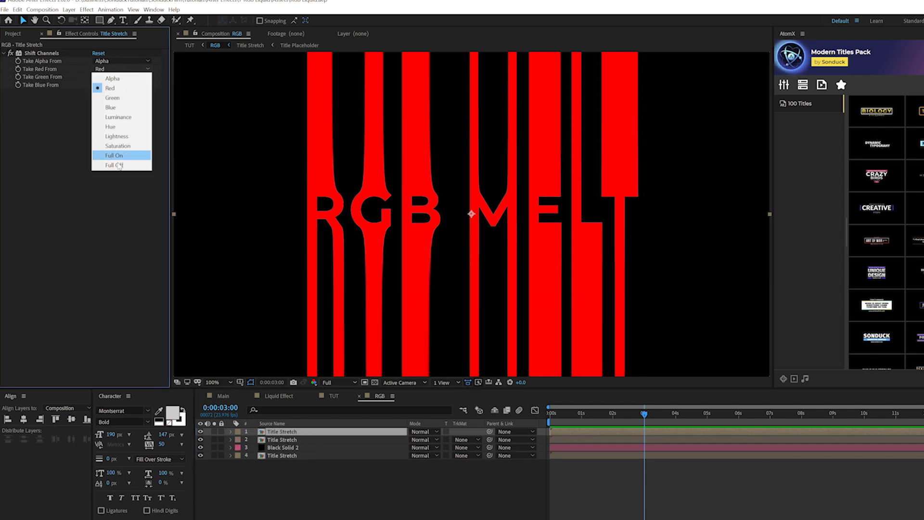
click(114, 165)
click(105, 76)
click(116, 105)
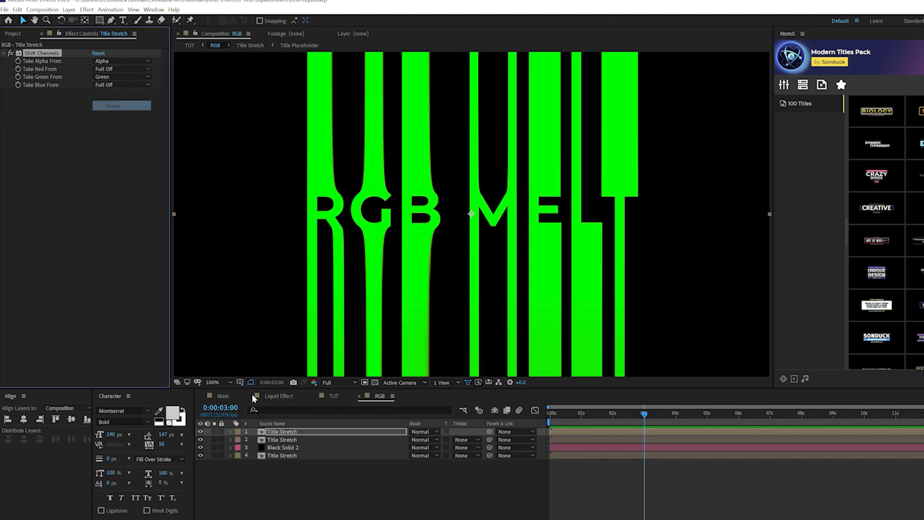
click(282, 432)
- Duplicate again and set Shift Channels to keep only the blue channel
key(ctrl+d)
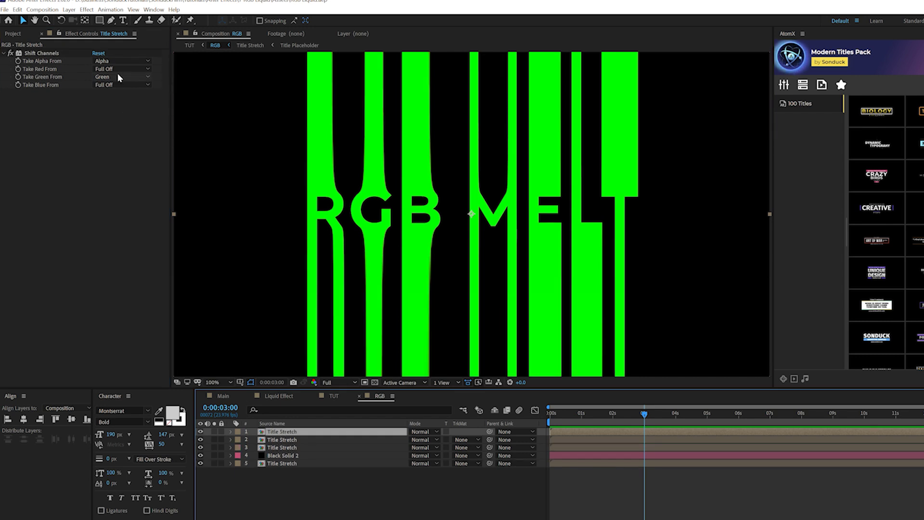
click(117, 76)
click(116, 171)
click(108, 86)
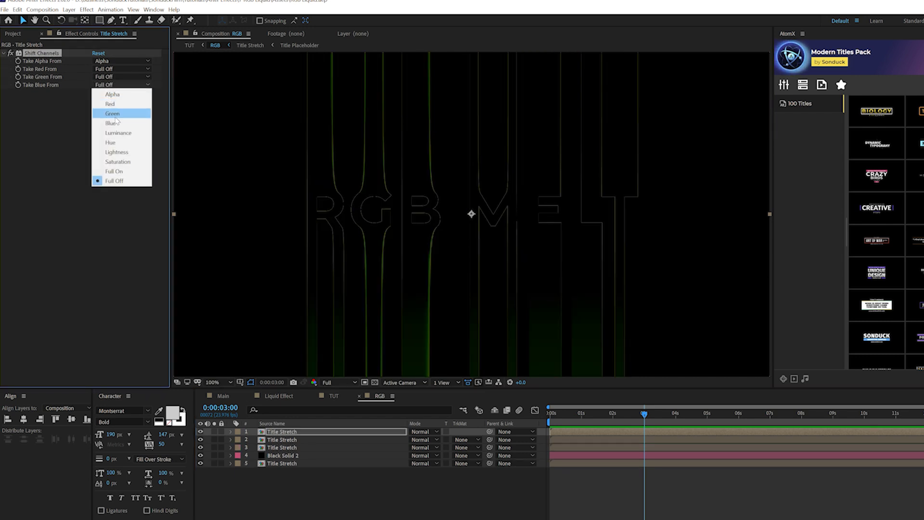
click(116, 122)
- Set all three channel copies to Screen blending mode
ctrl+click(294, 439)
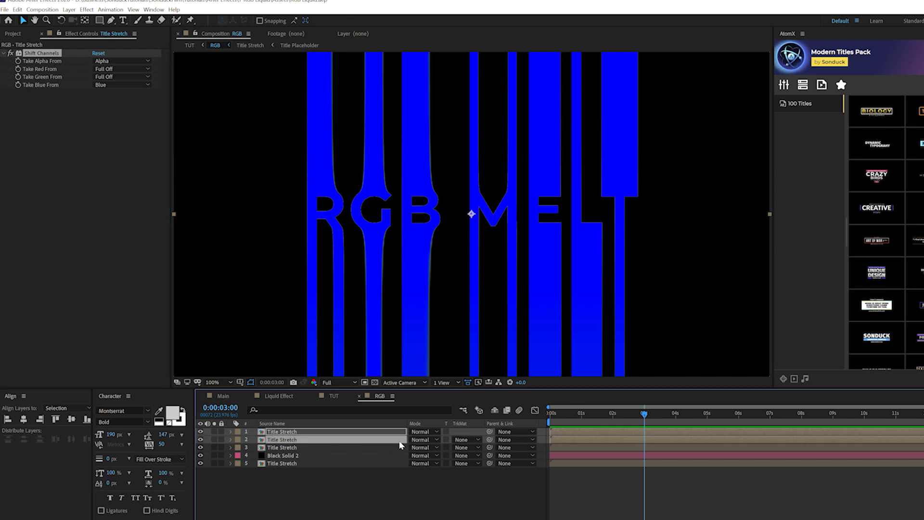
click(283, 445)
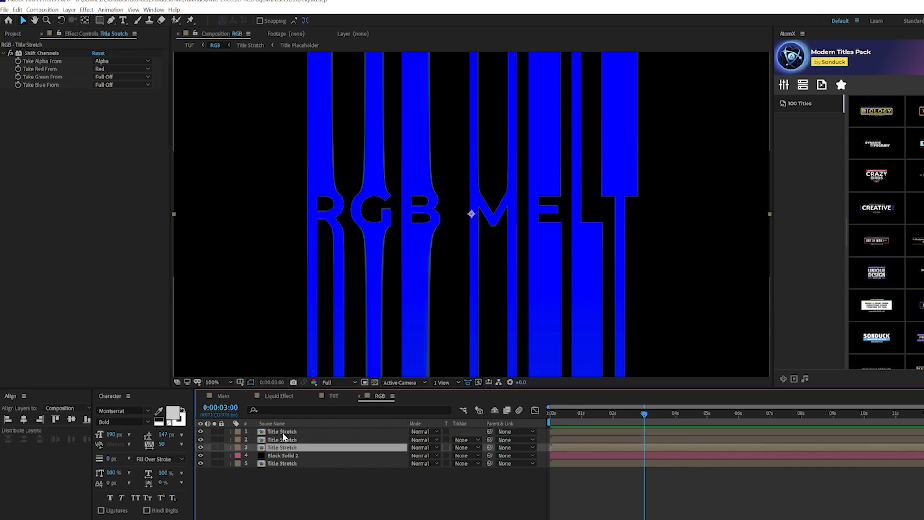
shift+click(282, 432)
click(420, 431)
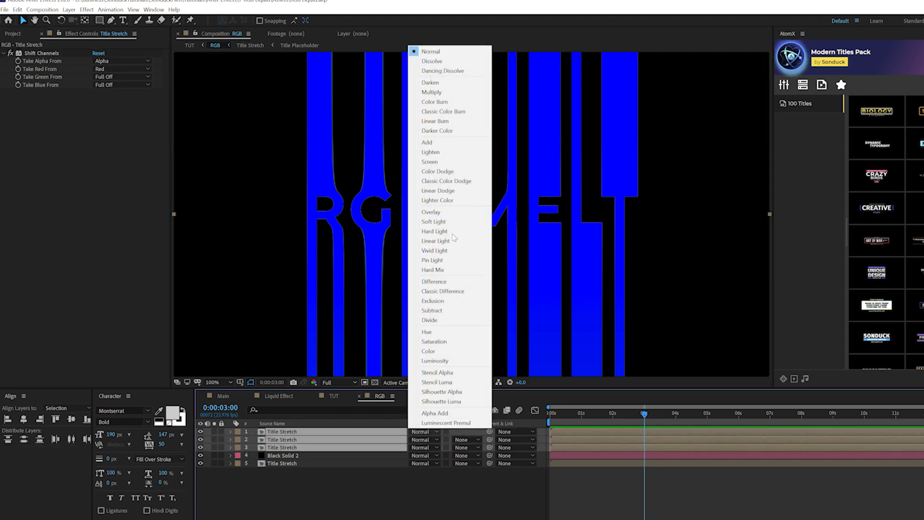
click(430, 161)
click(280, 447)
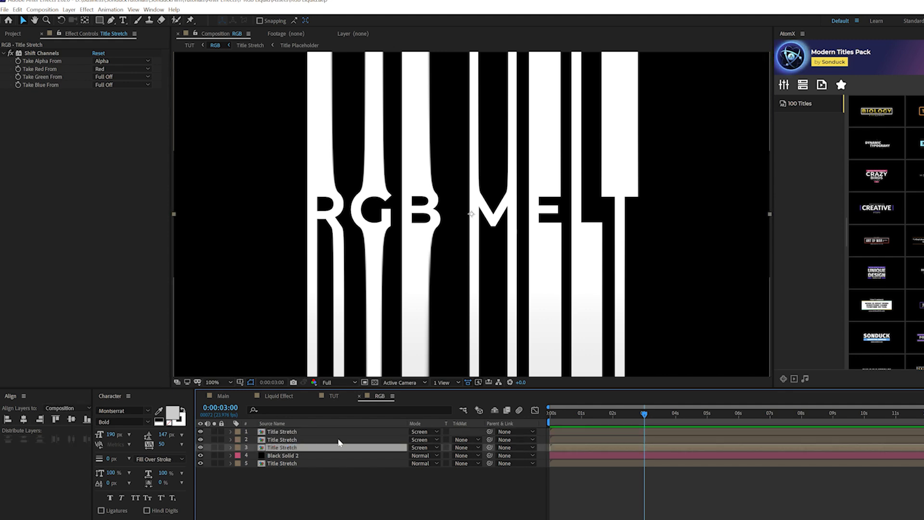
- Offset layer 3's Position X to 949 and layer 2's to 962
key(p)
drag(417, 455, 421, 440)
click(282, 440)
key(p)
click(319, 432)
- Add a wiggle(2,5) expression to layer 1's Position and a Position expression to layer 3
key(p)
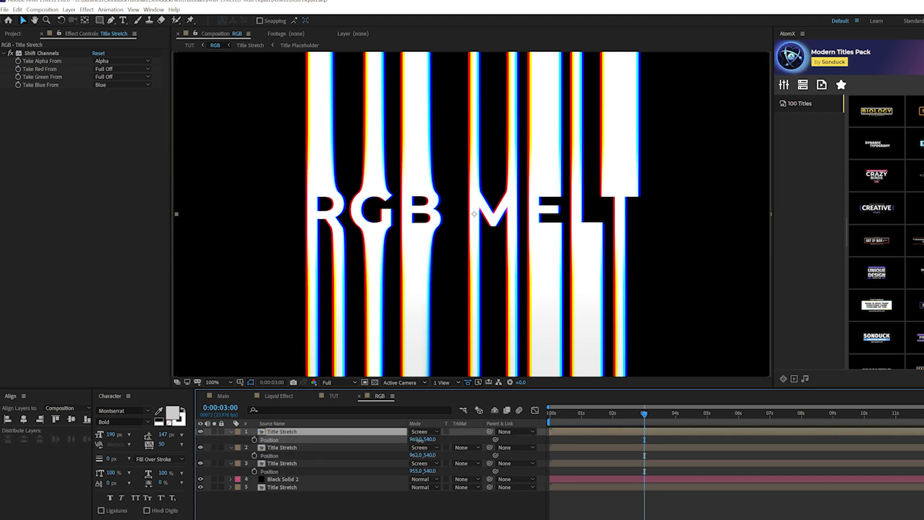
key(Return)
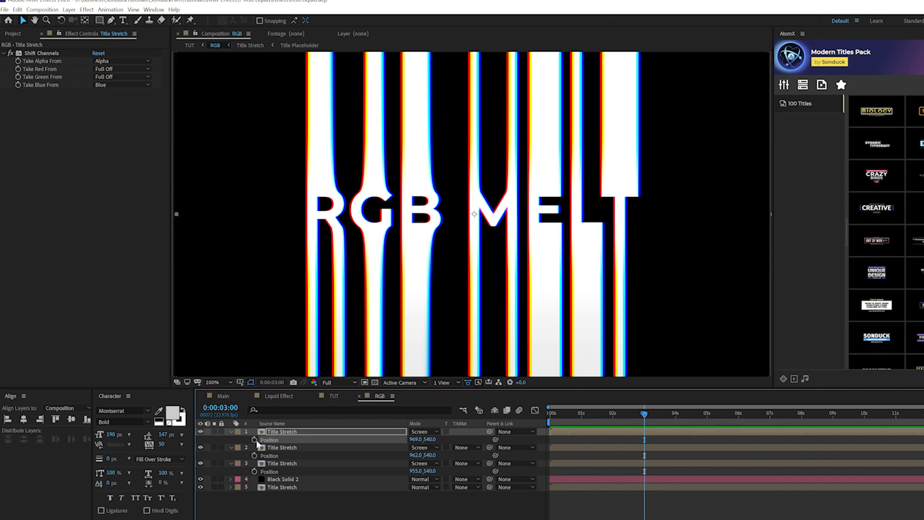
alt+click(254, 439)
text(wiggl)
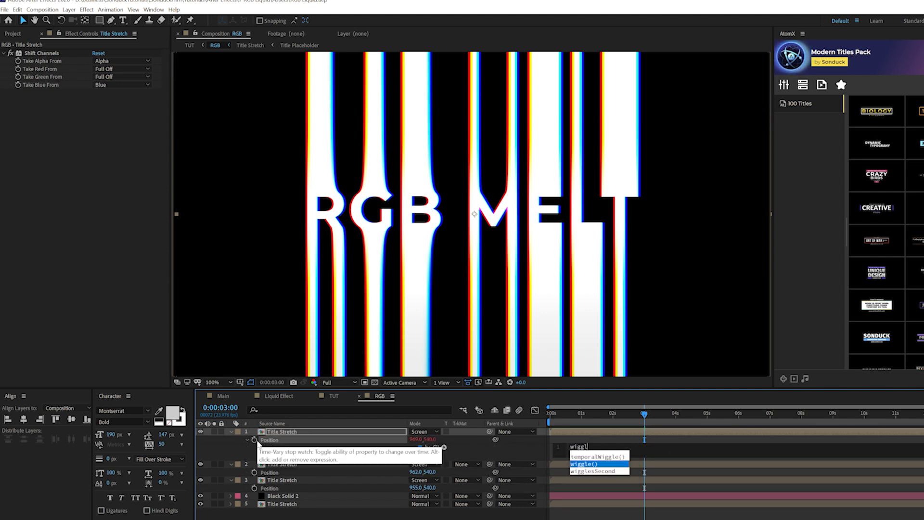
text(e)
key(Return)
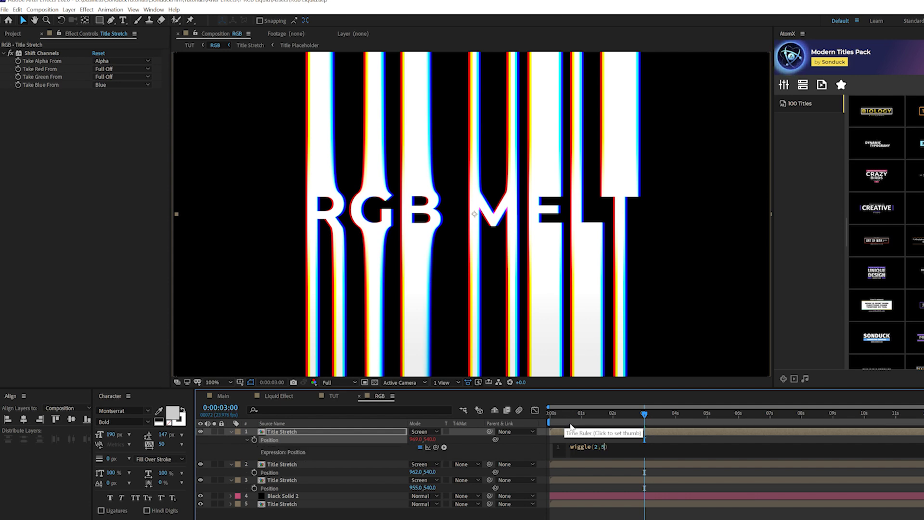
click(482, 512)
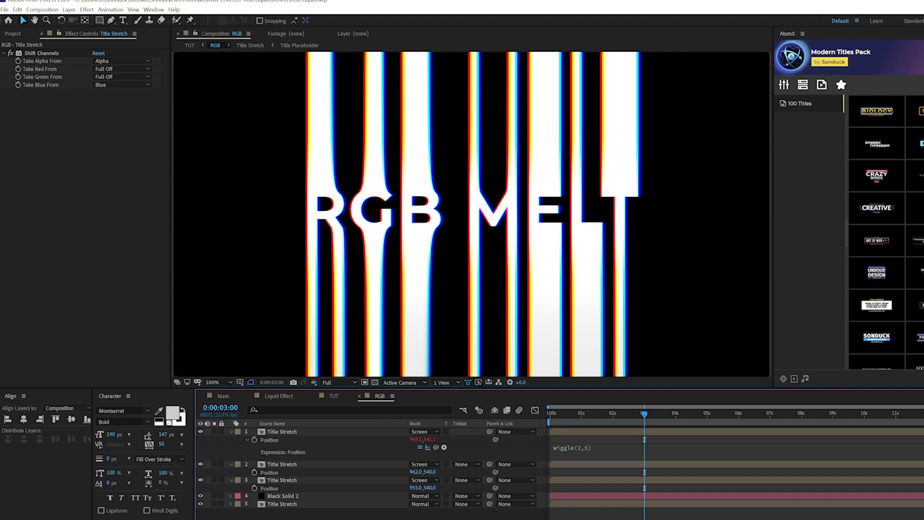
alt+click(253, 488)
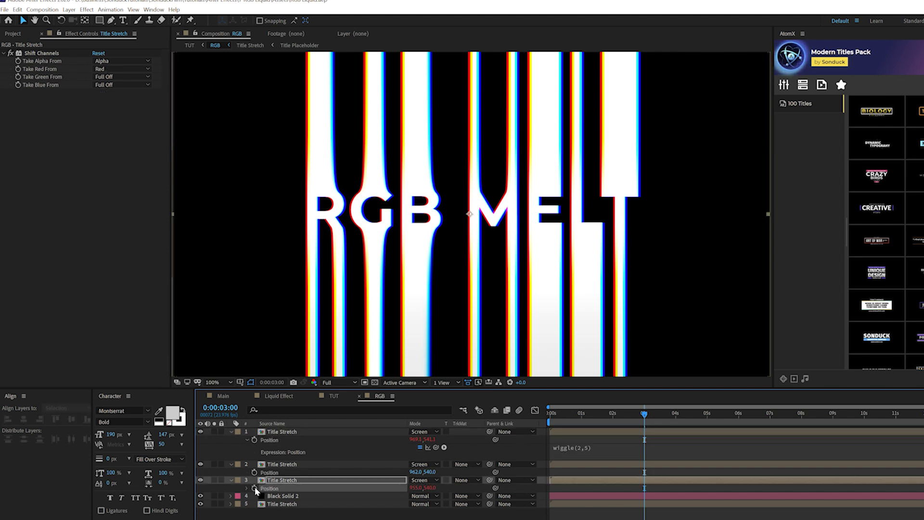
click(319, 507)
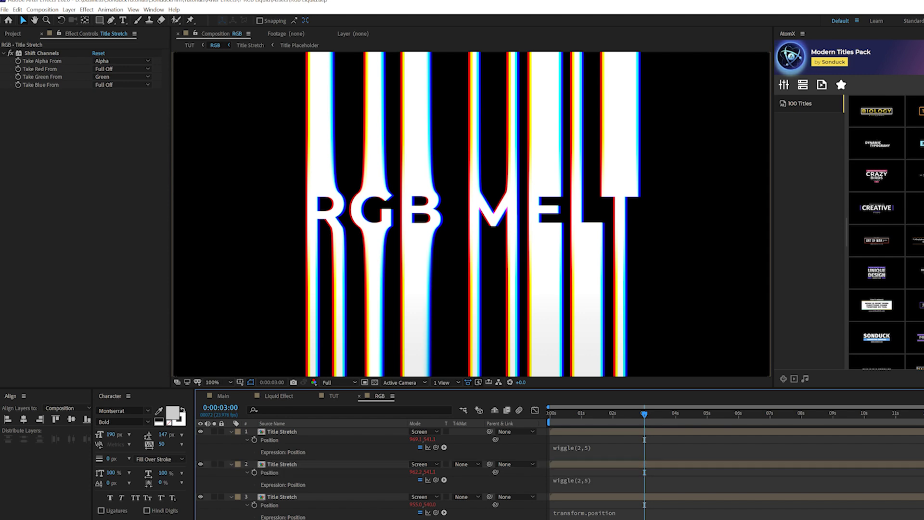
drag(592, 414, 636, 421)
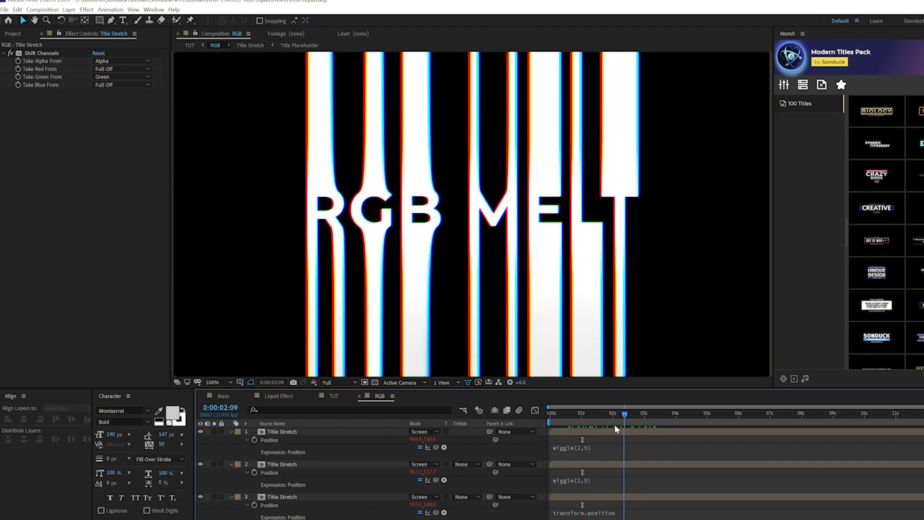
- Check Black Solid 2 in solo, then reopen the RGB precomp
key(u)
click(268, 455)
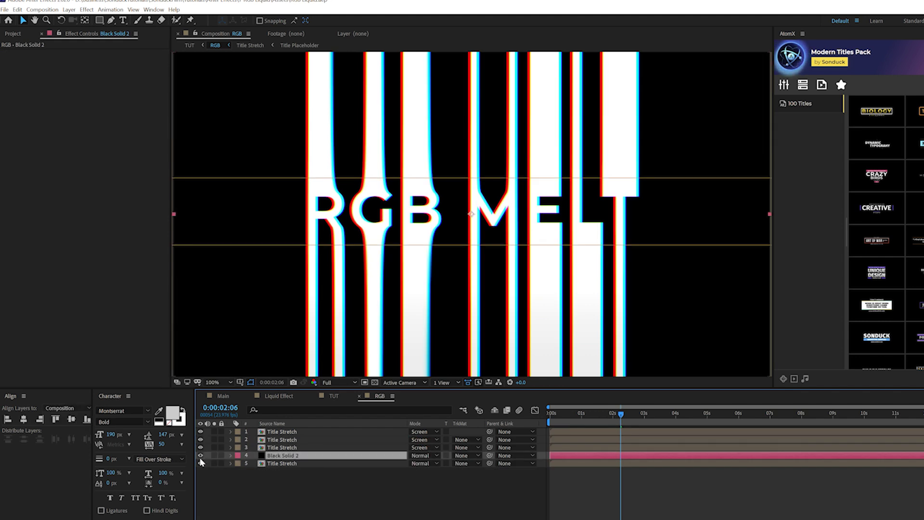
click(214, 455)
click(214, 455)
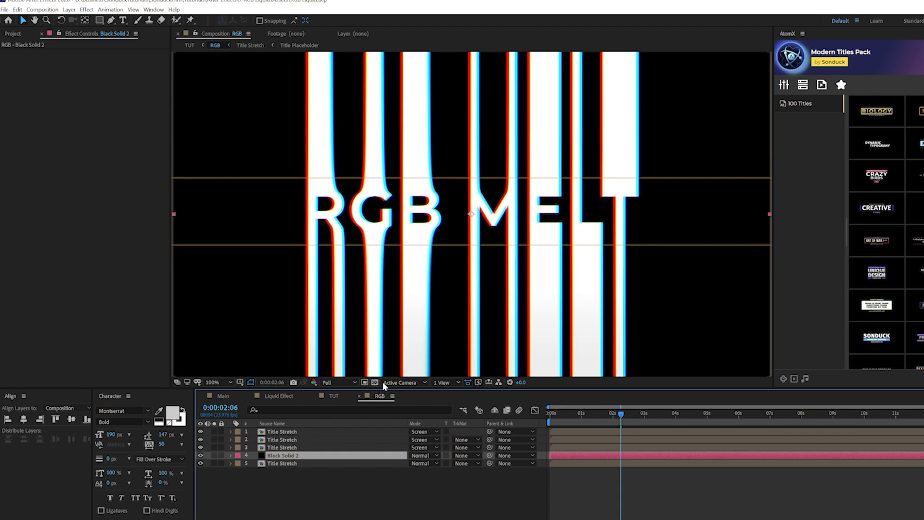
click(337, 396)
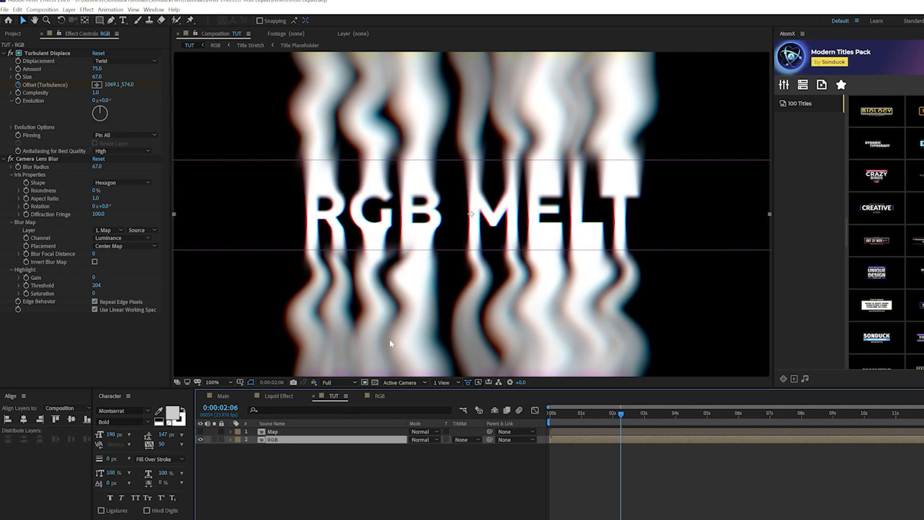
double_click(284, 440)
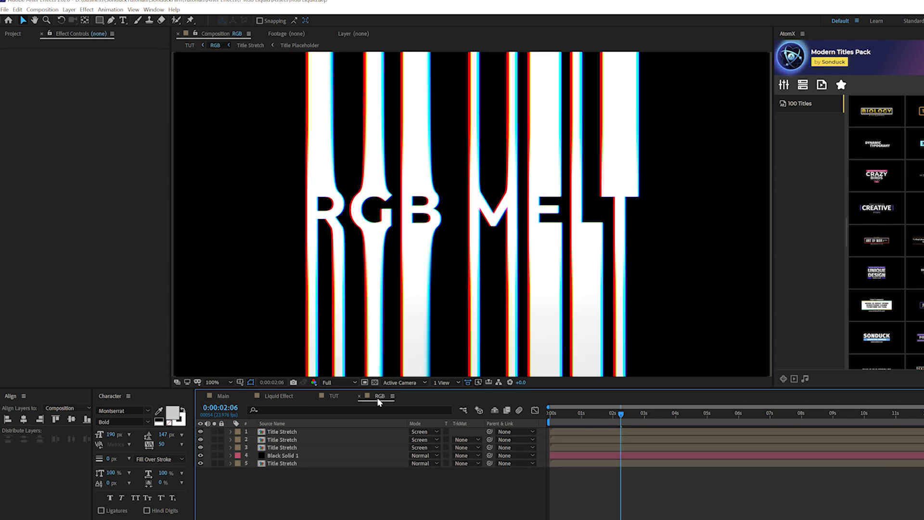
- Retune layer 1's Position X to 973, review layers 2 and 3, and return to TUT
click(285, 433)
key(p)
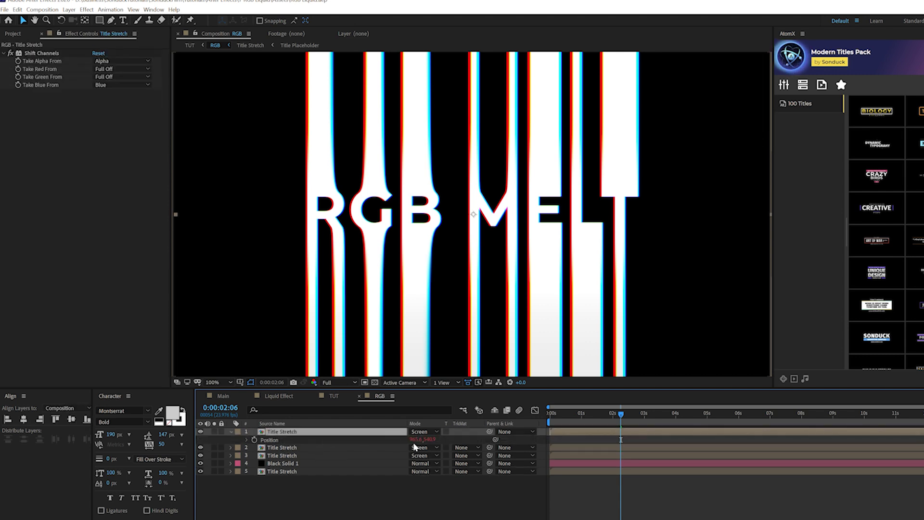
drag(413, 439, 411, 470)
click(284, 447)
key(p)
click(355, 462)
key(p)
click(334, 396)
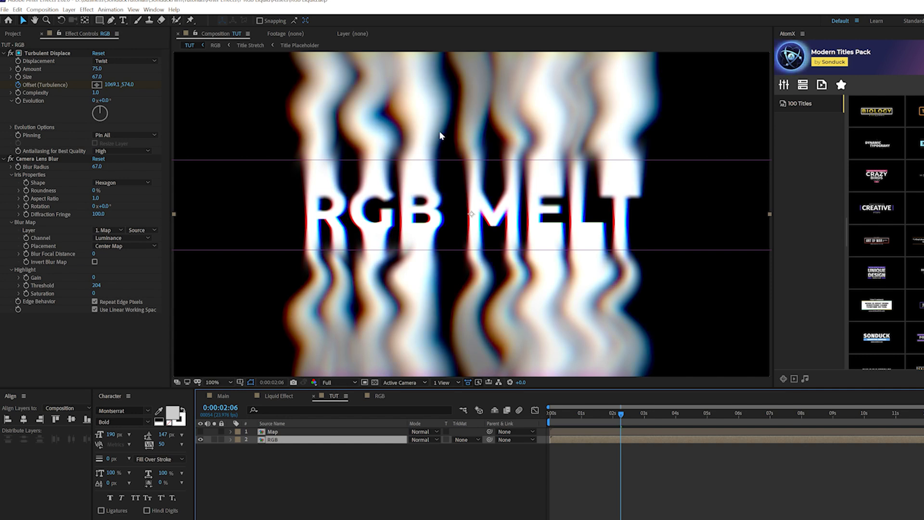
click(285, 493)
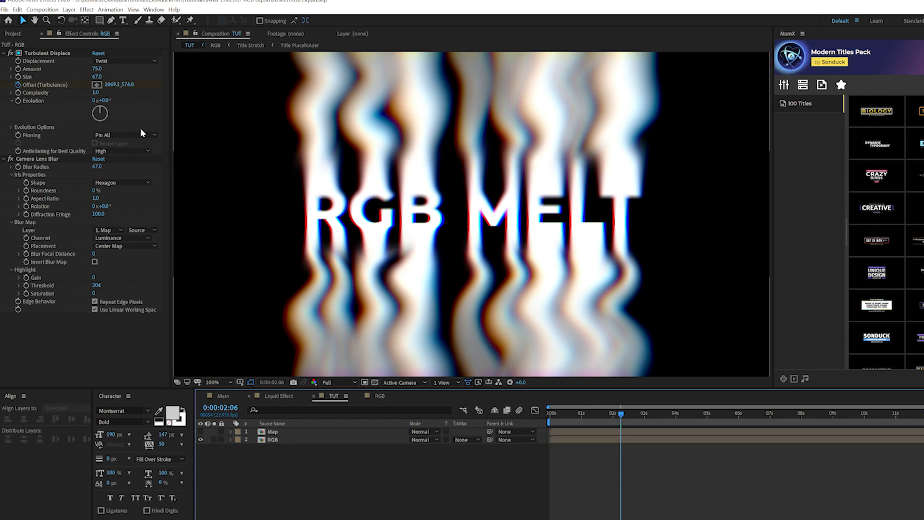
- Add a new adjustment layer with a Curves effect
click(69, 10)
mouse_move(77, 21)
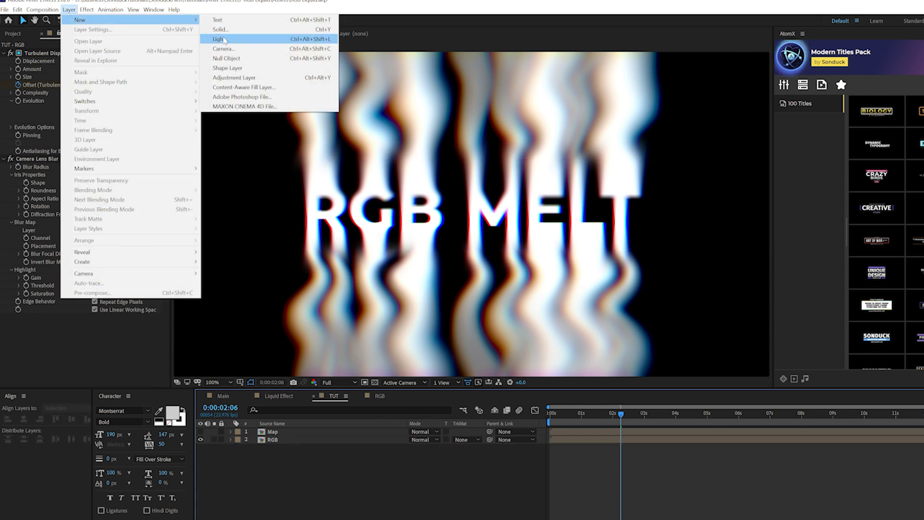
click(226, 78)
click(88, 10)
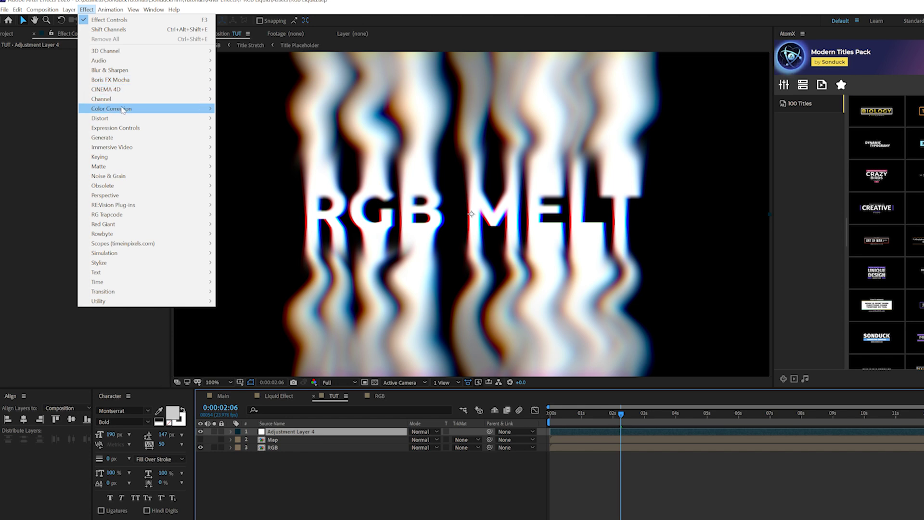
mouse_move(202, 109)
click(230, 281)
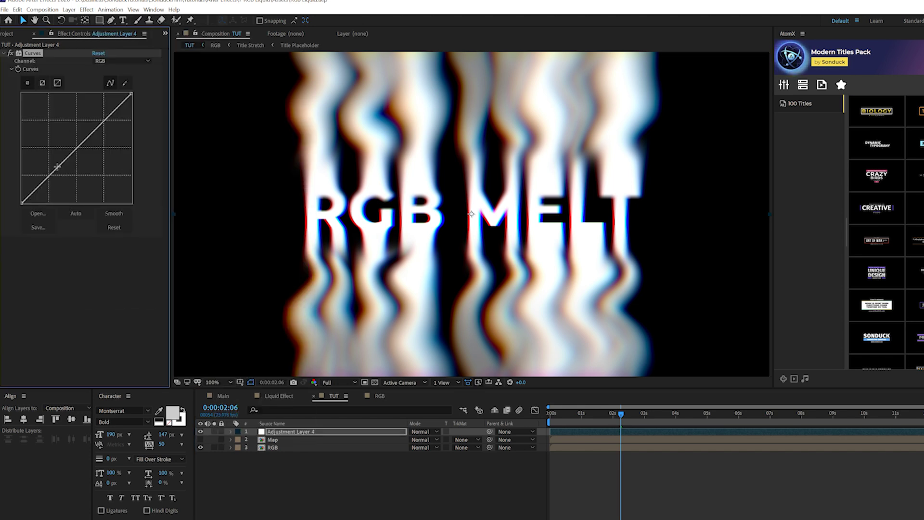
- Bow the red and green Curves channels downward
click(117, 61)
click(109, 78)
drag(71, 159, 99, 121)
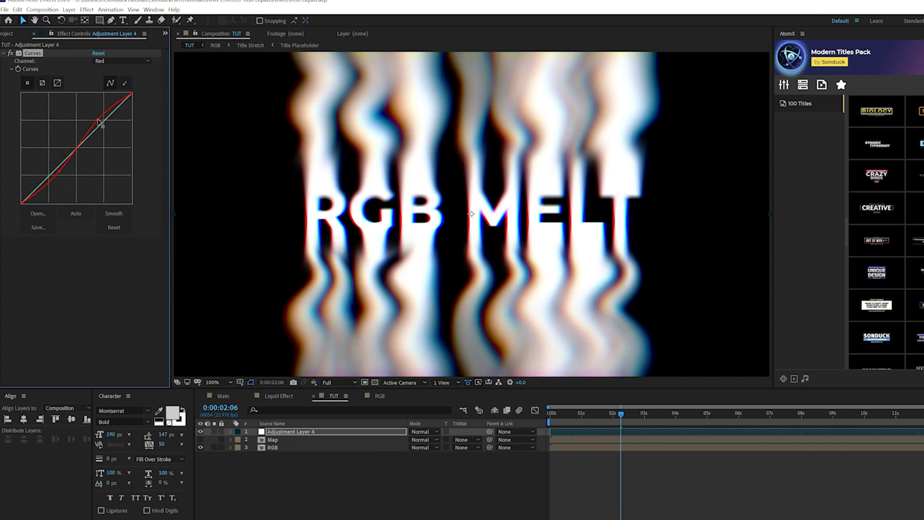
click(126, 61)
click(108, 87)
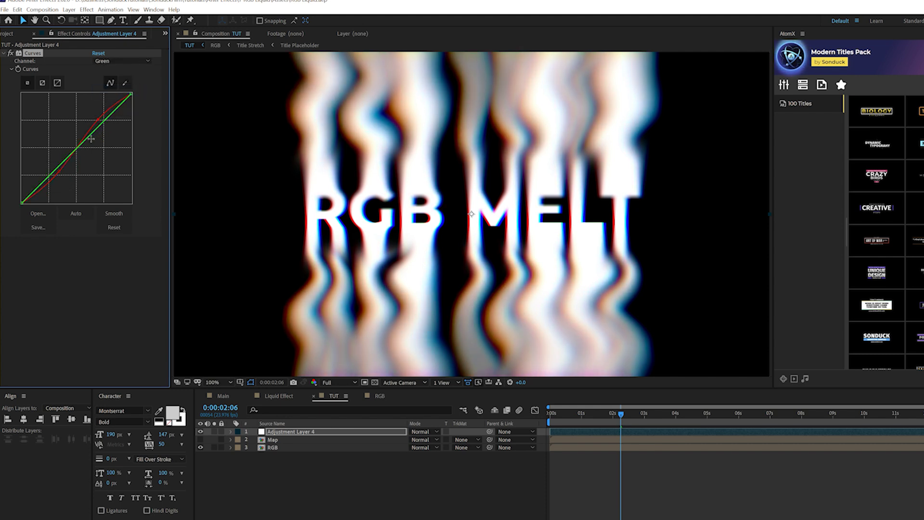
drag(90, 137, 95, 152)
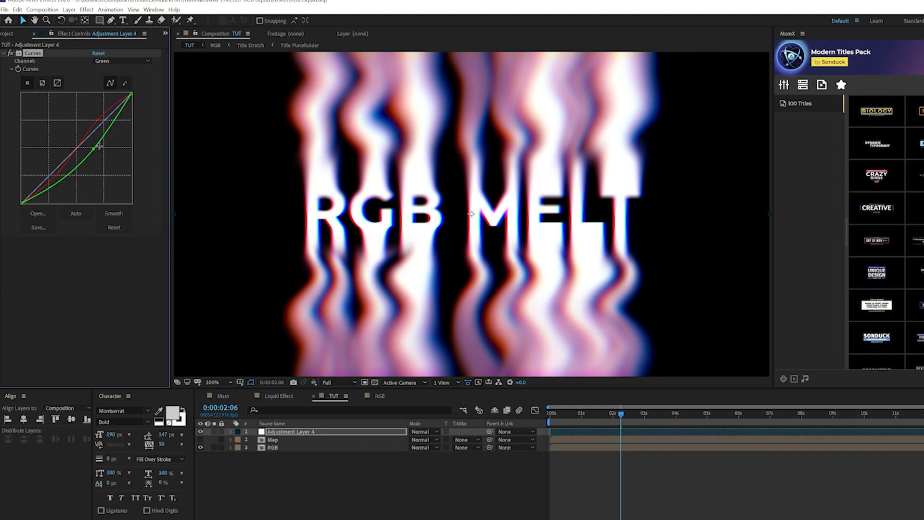
click(127, 61)
click(108, 94)
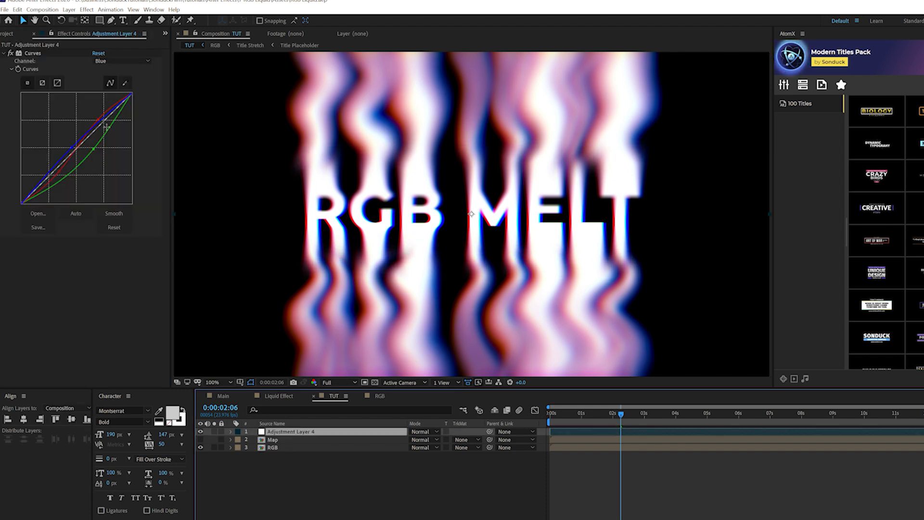
- Darken the combined RGB curve and toggle Curves on and off to compare
click(114, 61)
click(109, 71)
drag(66, 162, 97, 133)
click(11, 54)
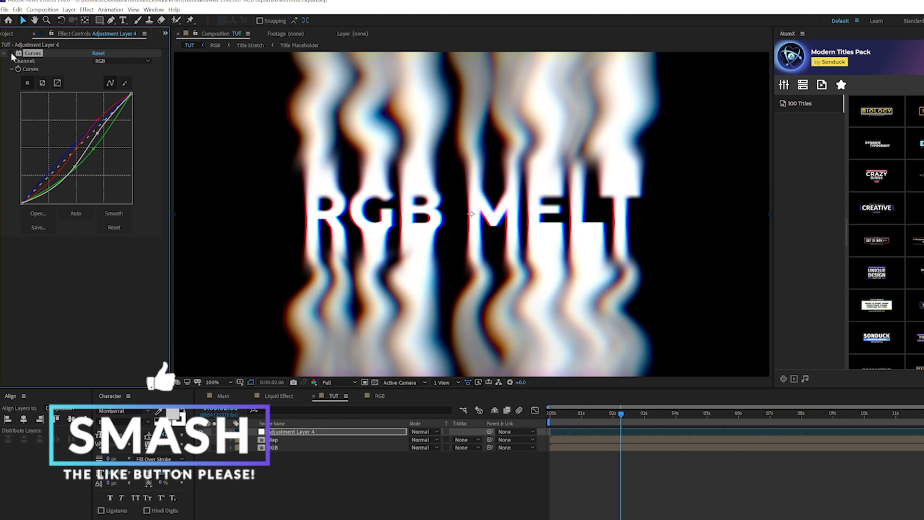
click(11, 53)
click(11, 53)
click(11, 53)
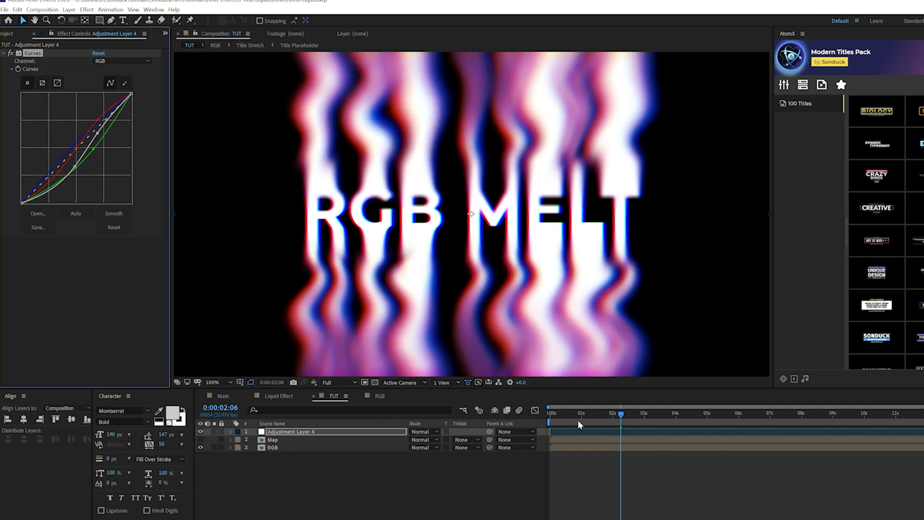
click(604, 419)
- Add Noise at 15% with colour noise off, then fit the composition in the viewer
click(87, 10)
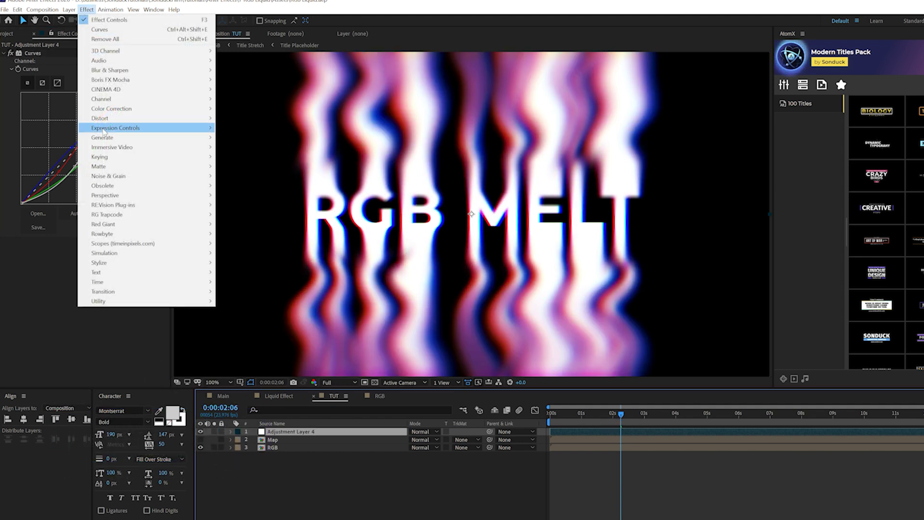
mouse_move(118, 175)
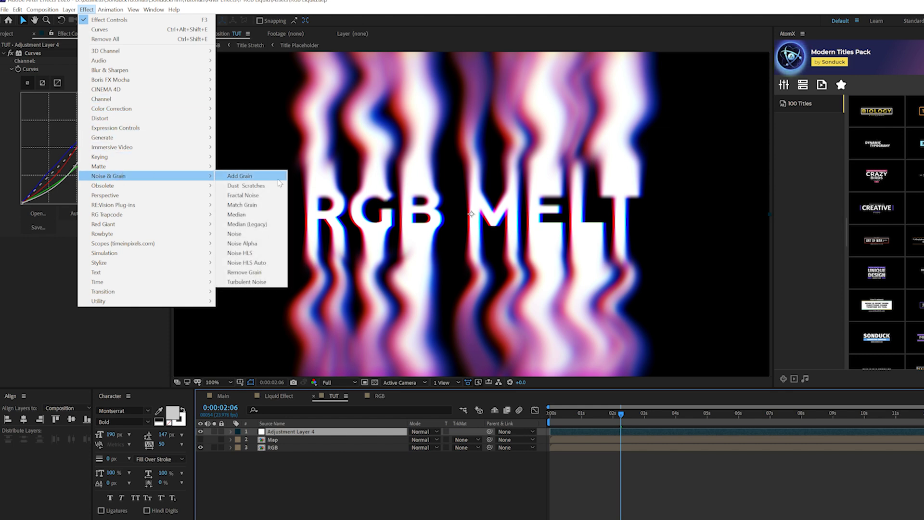
click(236, 234)
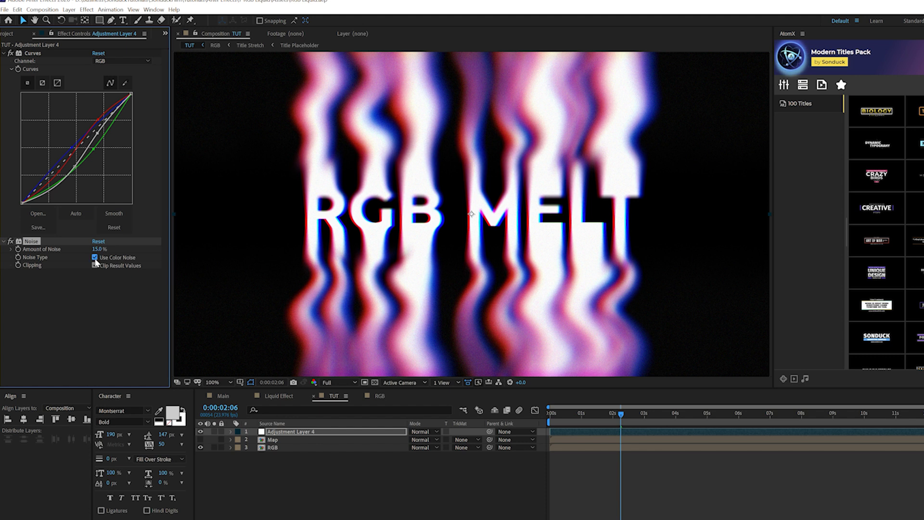
scroll(402, 103, up, 3)
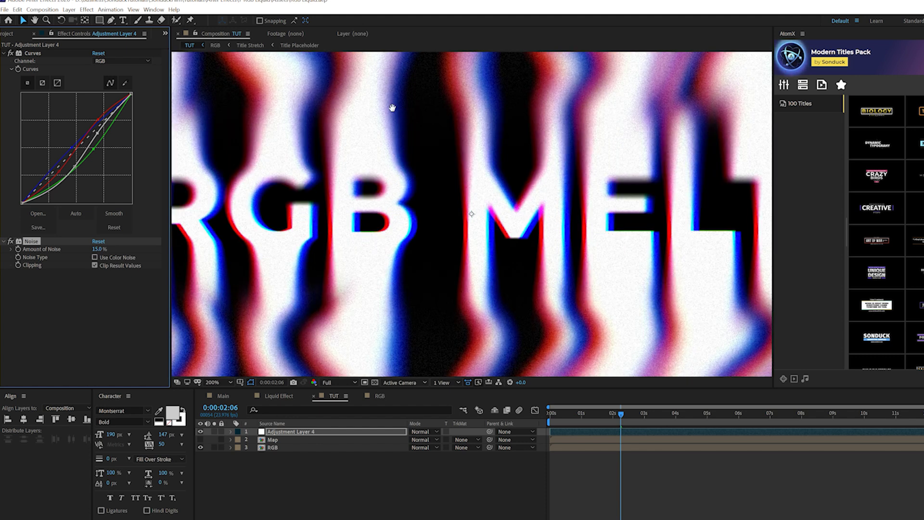
scroll(423, 119, down, 5)
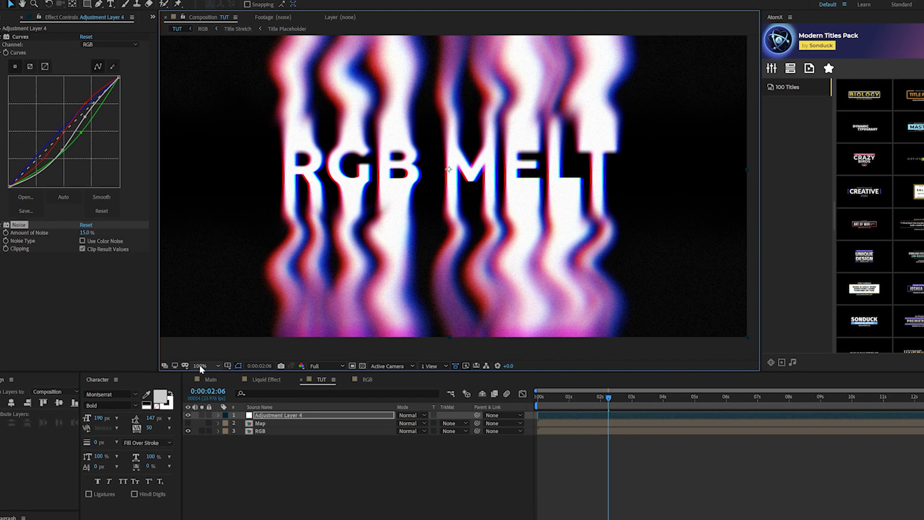
click(212, 381)
click(183, 353)
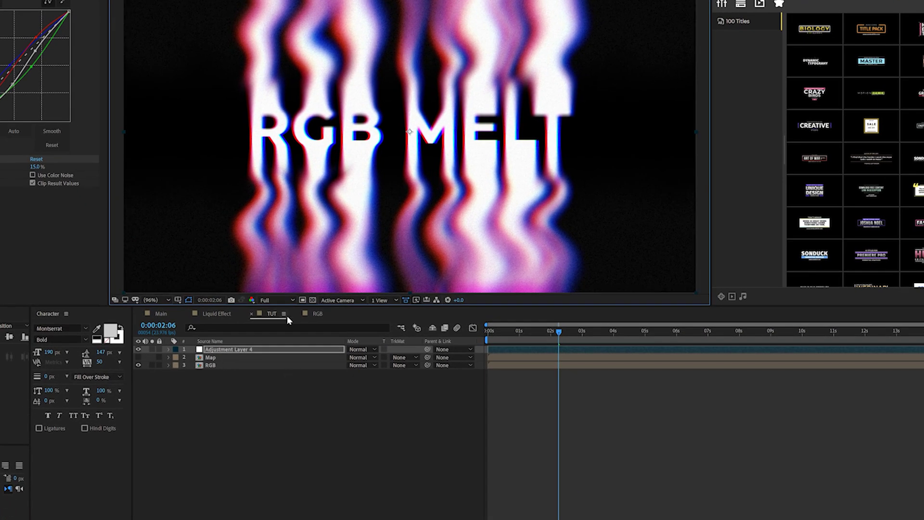
- Drill from the RGB precomp through Title Stretch into Title Placeholder, at the first frame
click(209, 365)
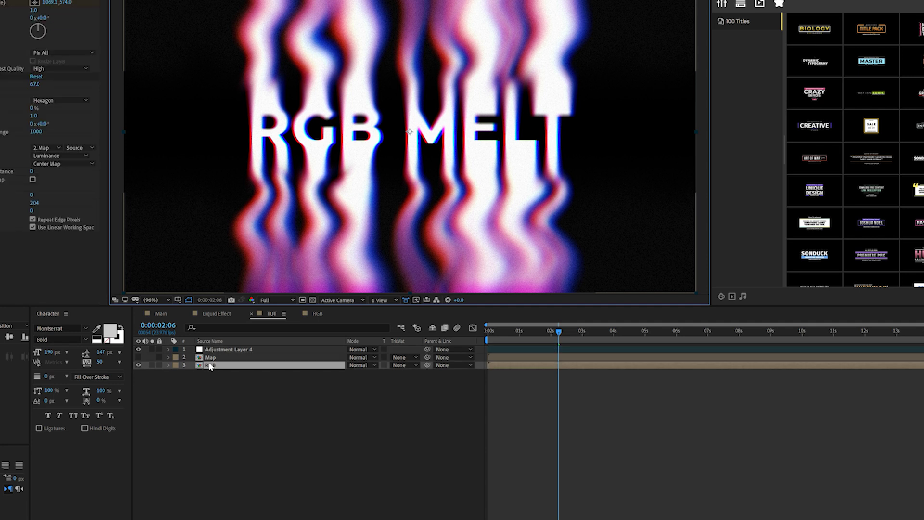
double_click(210, 364)
double_click(210, 365)
double_click(215, 349)
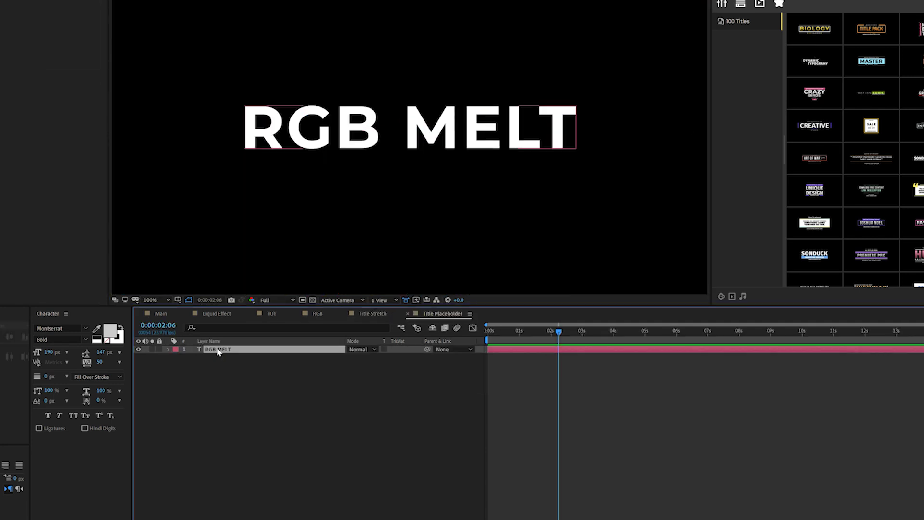
key(Home)
- Add an Opacity animator at 0% with Randomize Order on and range Start 86%
click(417, 357)
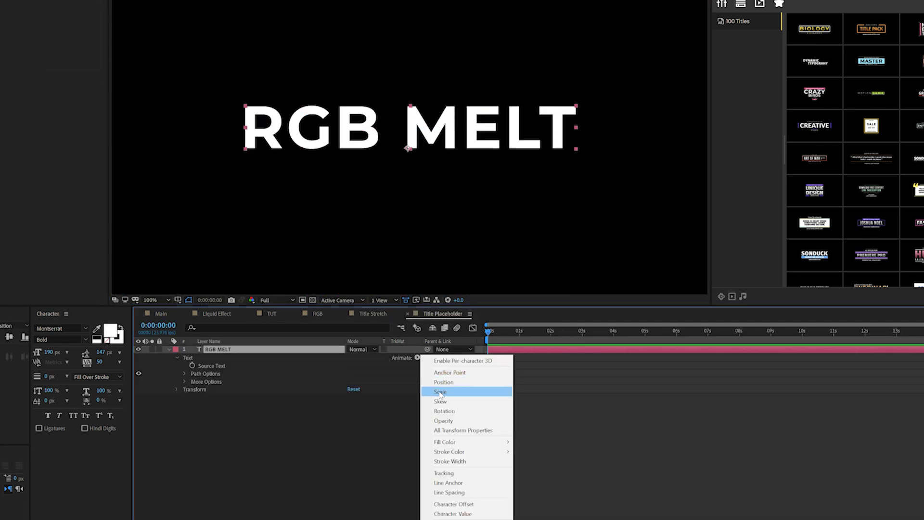
click(440, 419)
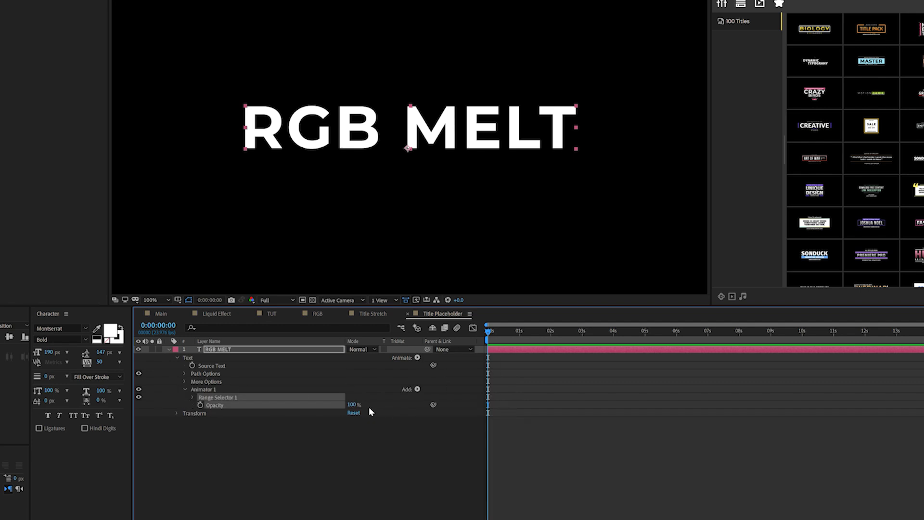
drag(354, 404, 303, 404)
click(192, 397)
click(201, 429)
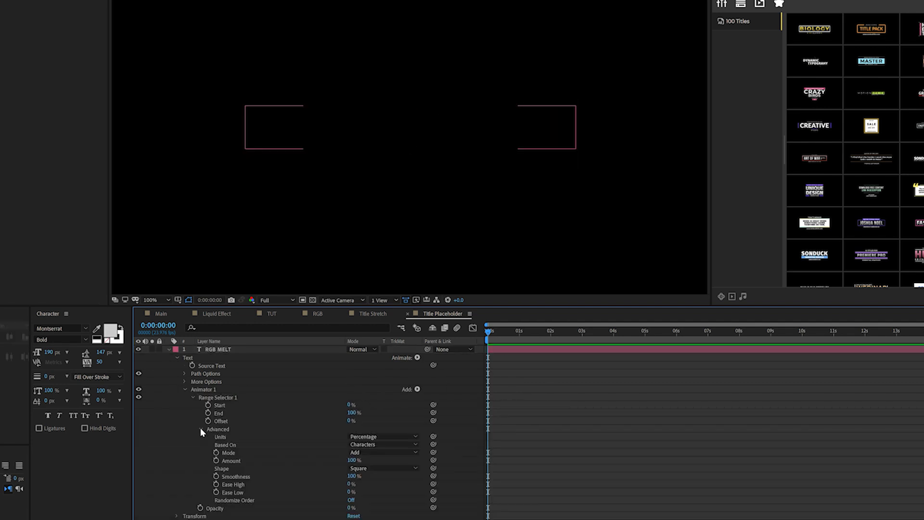
click(349, 501)
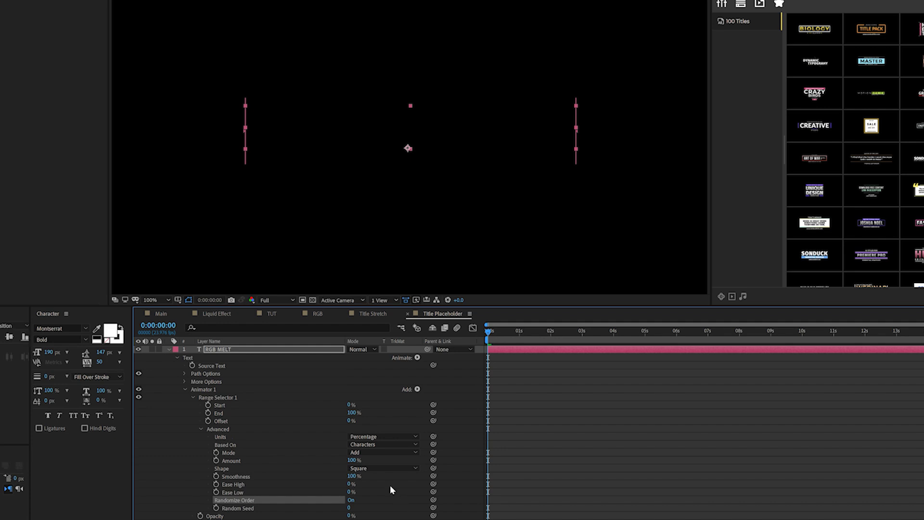
drag(348, 407, 411, 413)
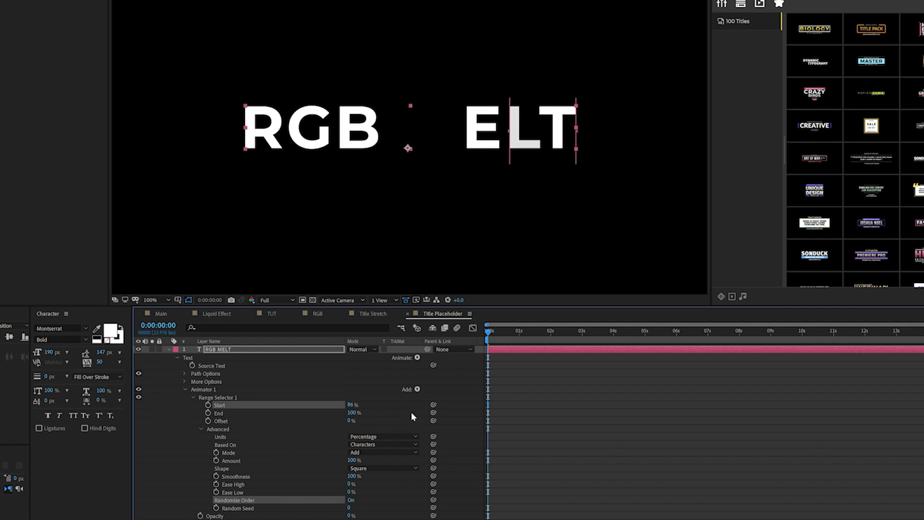
- Drive the Random Seed with a time*10 expression and preview the letter flicker
alt+click(217, 508)
text(time*10)
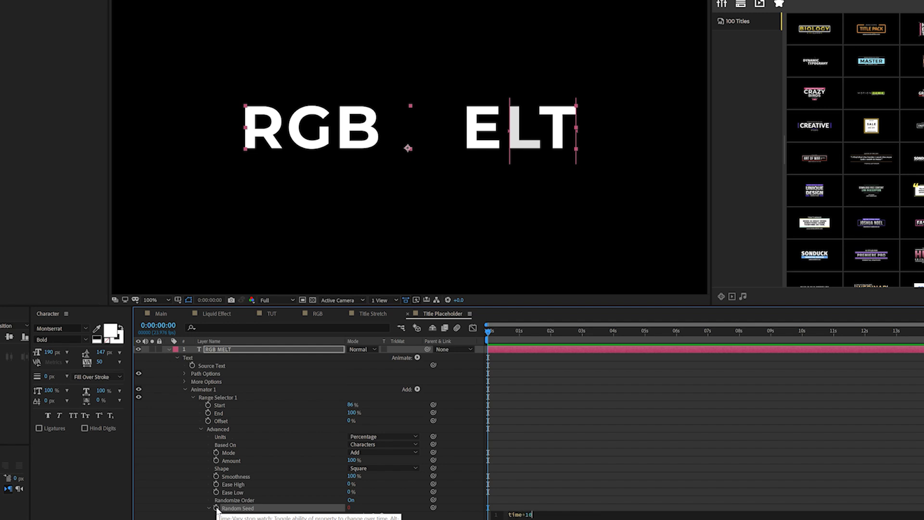
drag(516, 332, 711, 360)
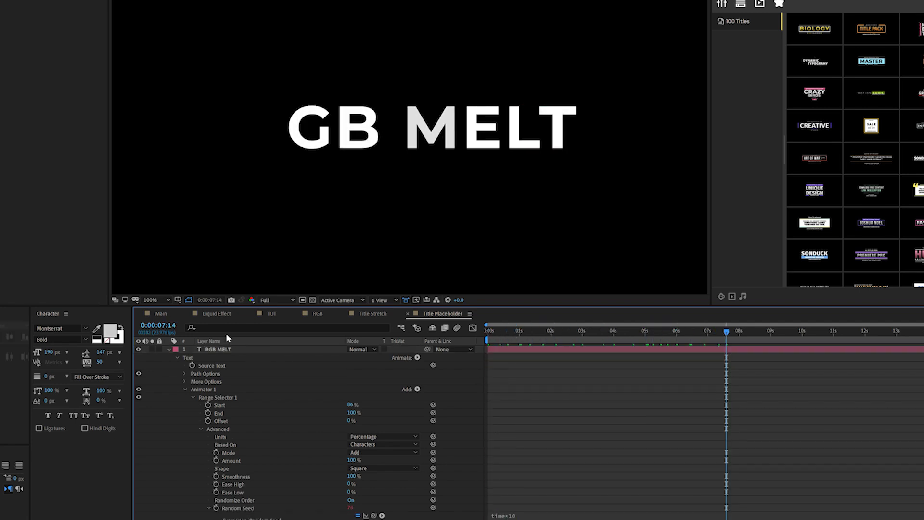
click(271, 313)
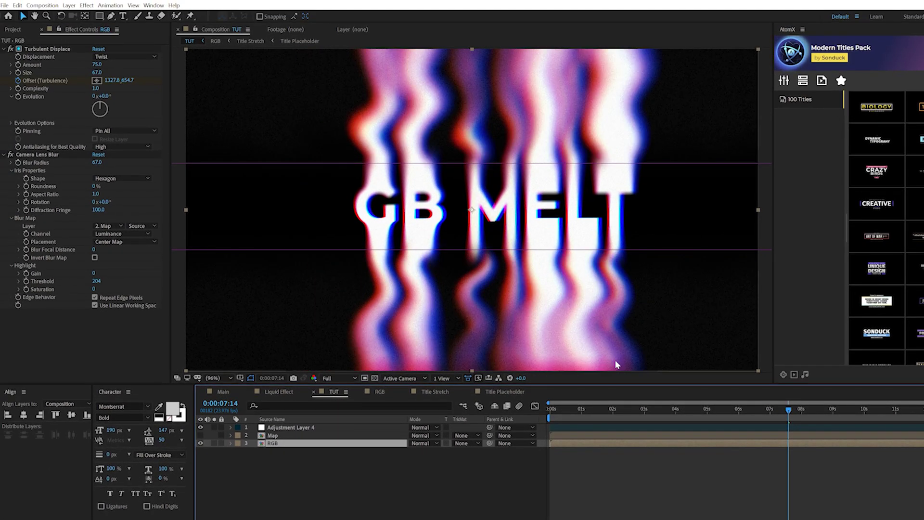
- Draw a Subtract rectangle mask across the title band on the third Title Stretch layer, feathered 33 pixels
click(688, 408)
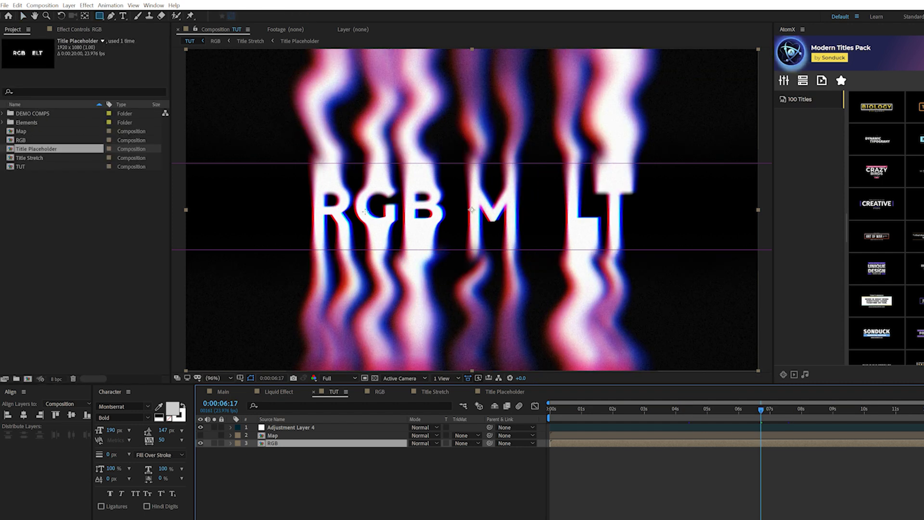
click(379, 391)
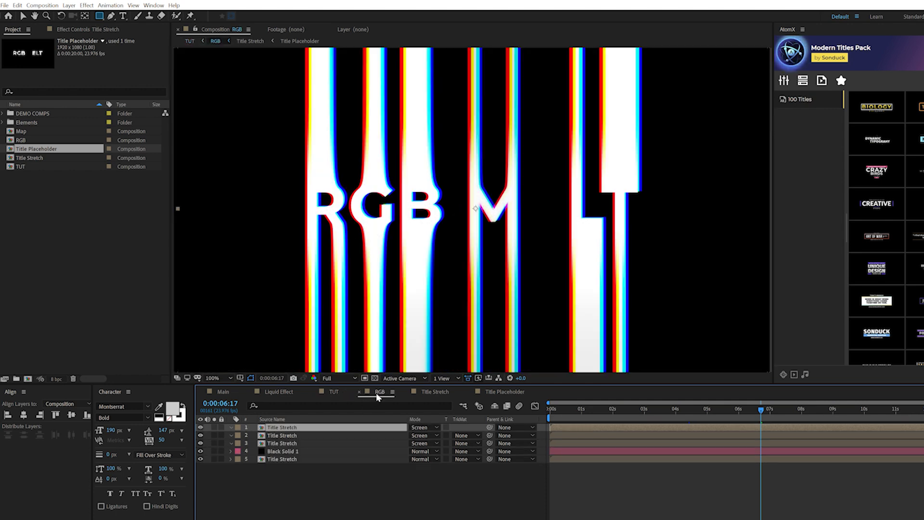
click(281, 442)
key(comma)
key(comma)
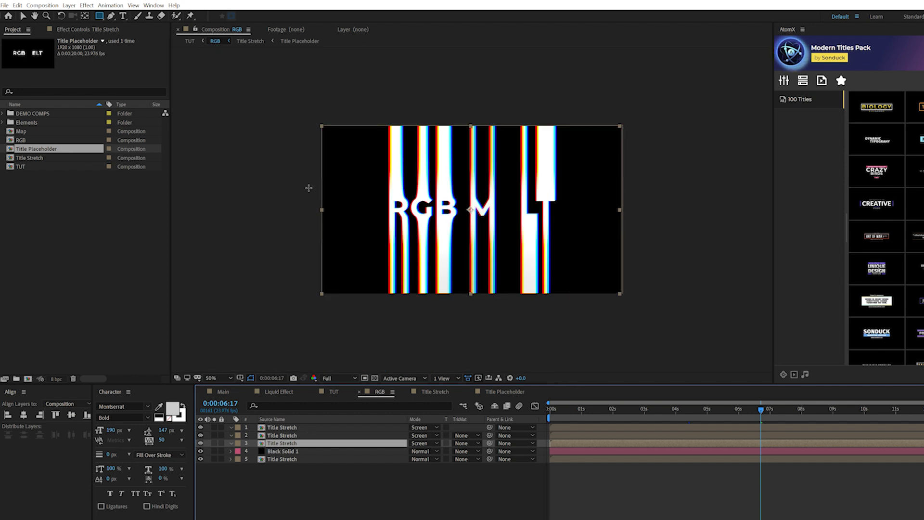
drag(304, 199, 649, 222)
click(418, 460)
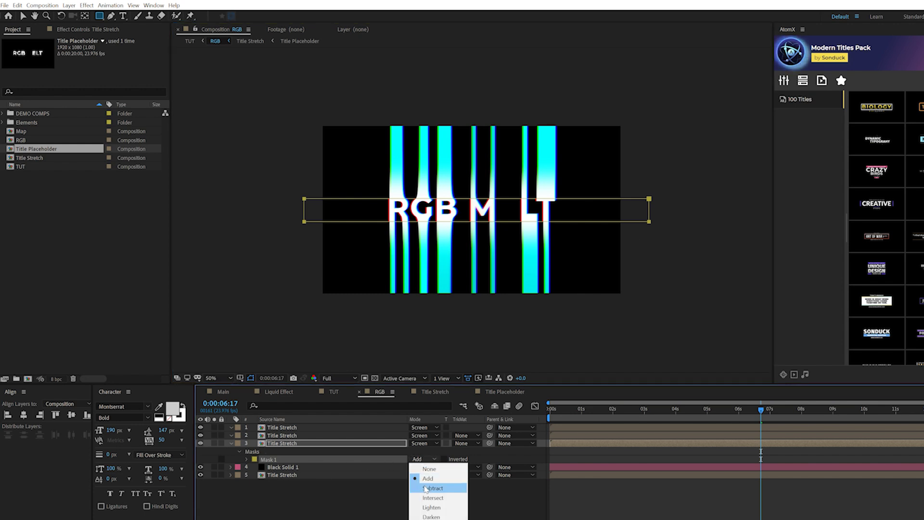
click(421, 487)
key(f)
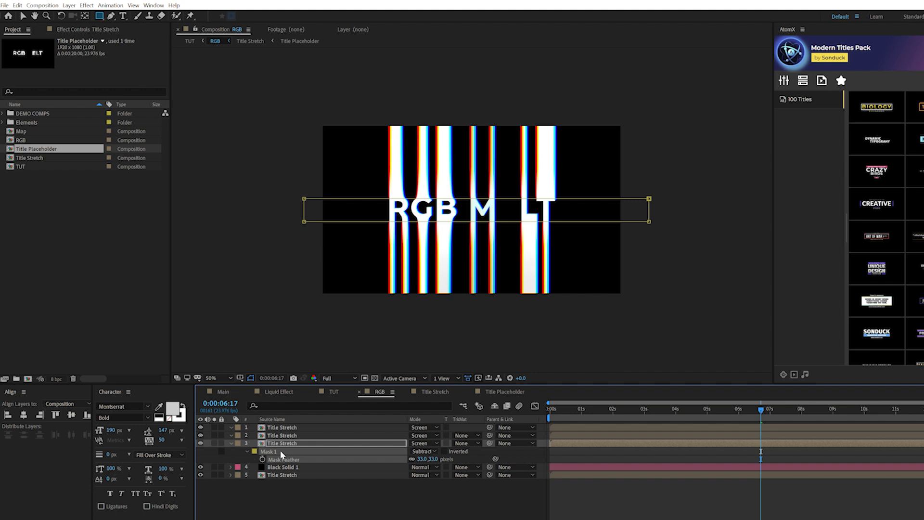
- Paste the same mask onto the second and top Title Stretch layers
click(287, 435)
key(ctrl+v)
click(291, 427)
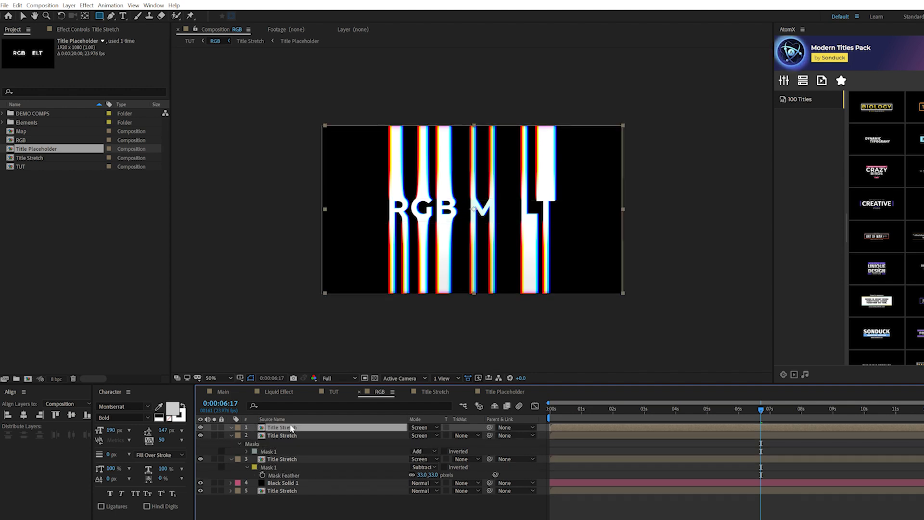
key(ctrl+v)
click(333, 391)
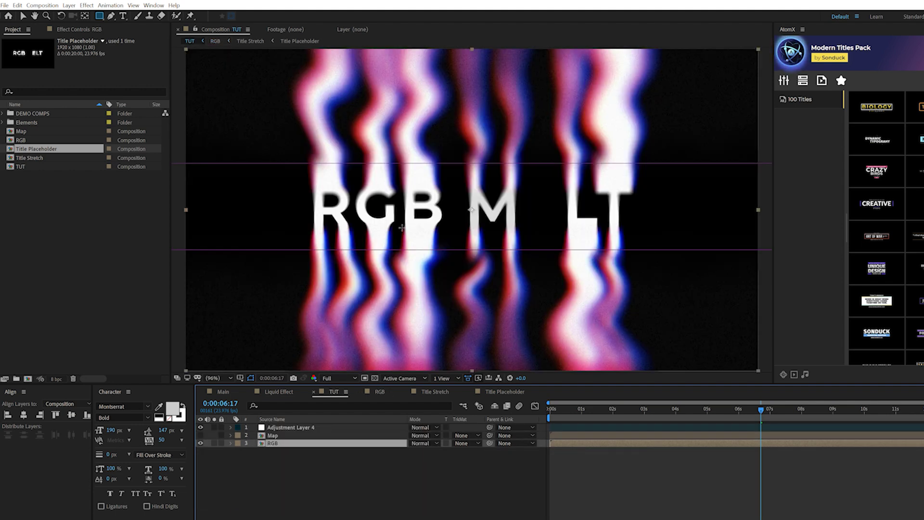